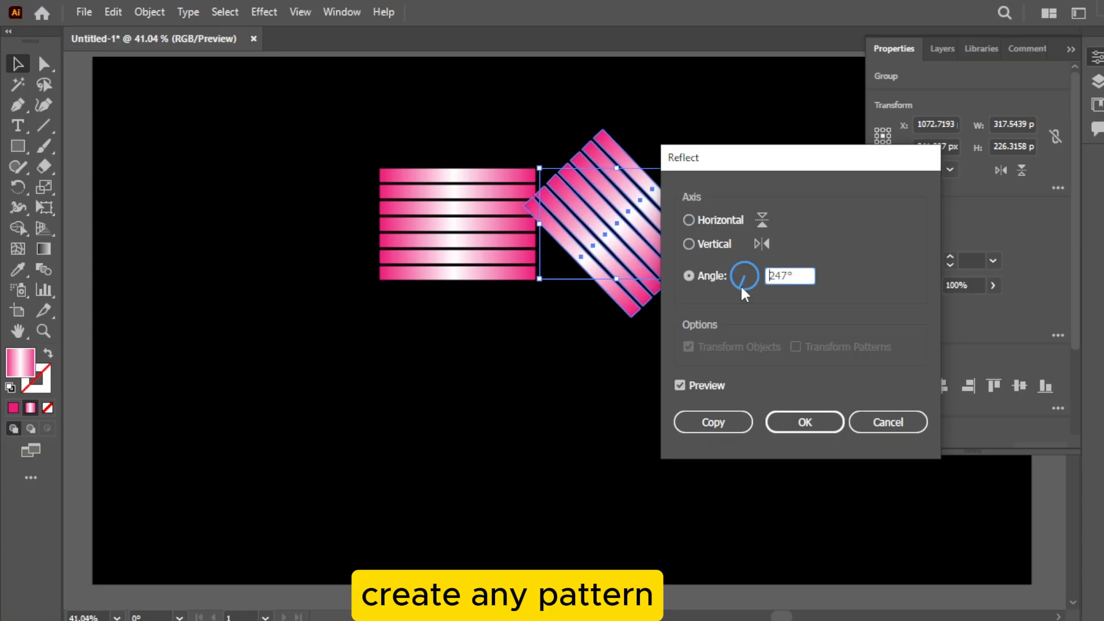
Reflect the selected stripe block so its stripes run vertically, and place it close beside the horizontal stripe block.
click(816, 424)
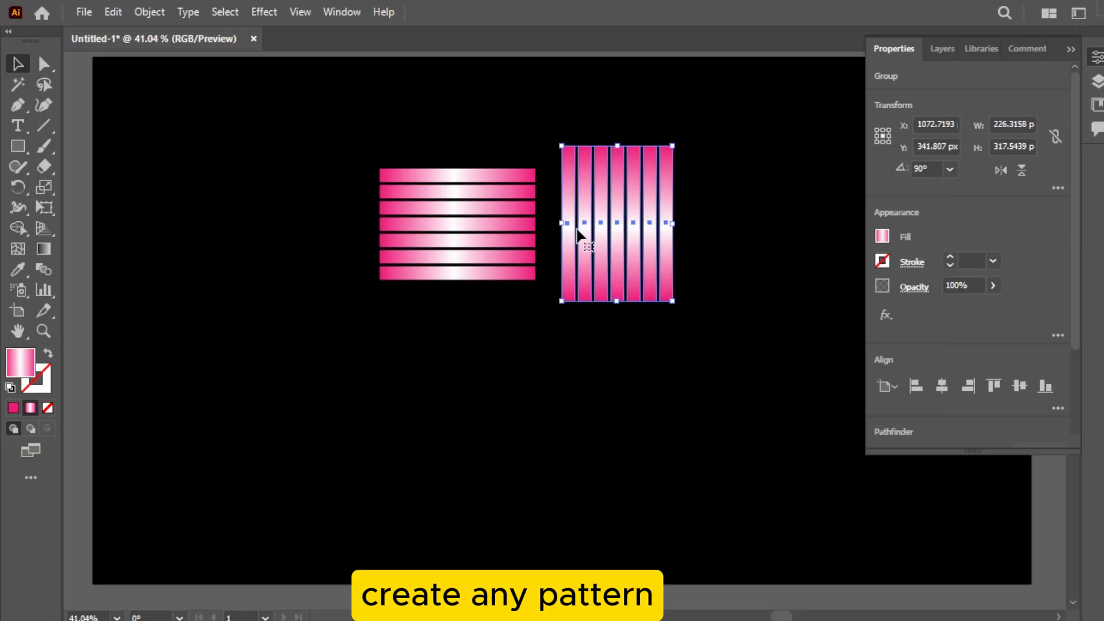
drag(614, 247, 590, 238)
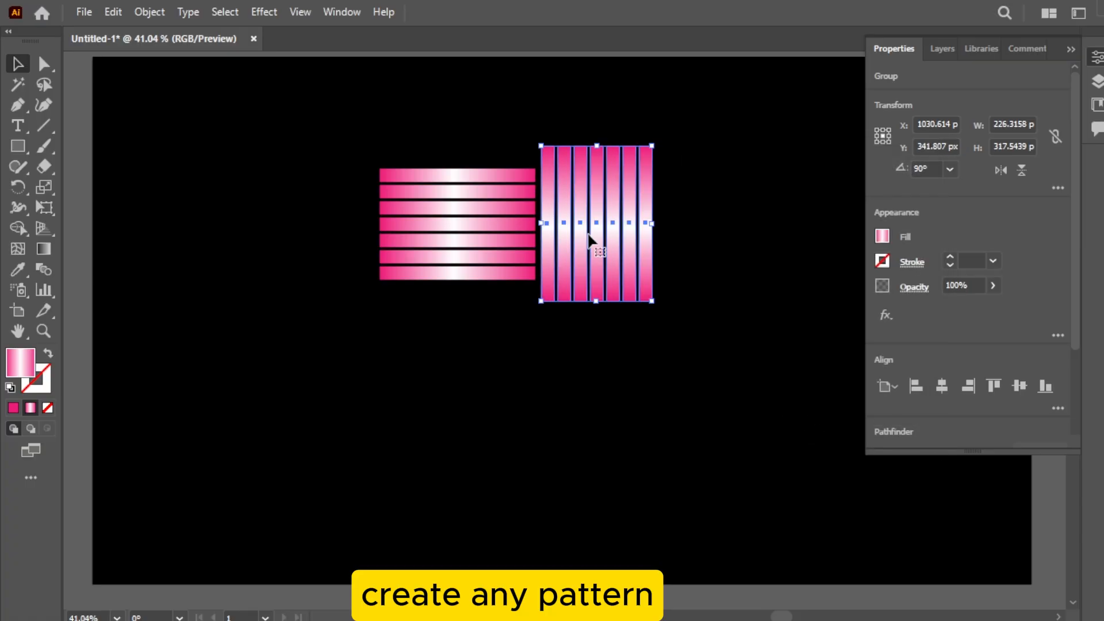
Group the horizontal and vertical stripe blocks together.
drag(339, 212, 706, 192)
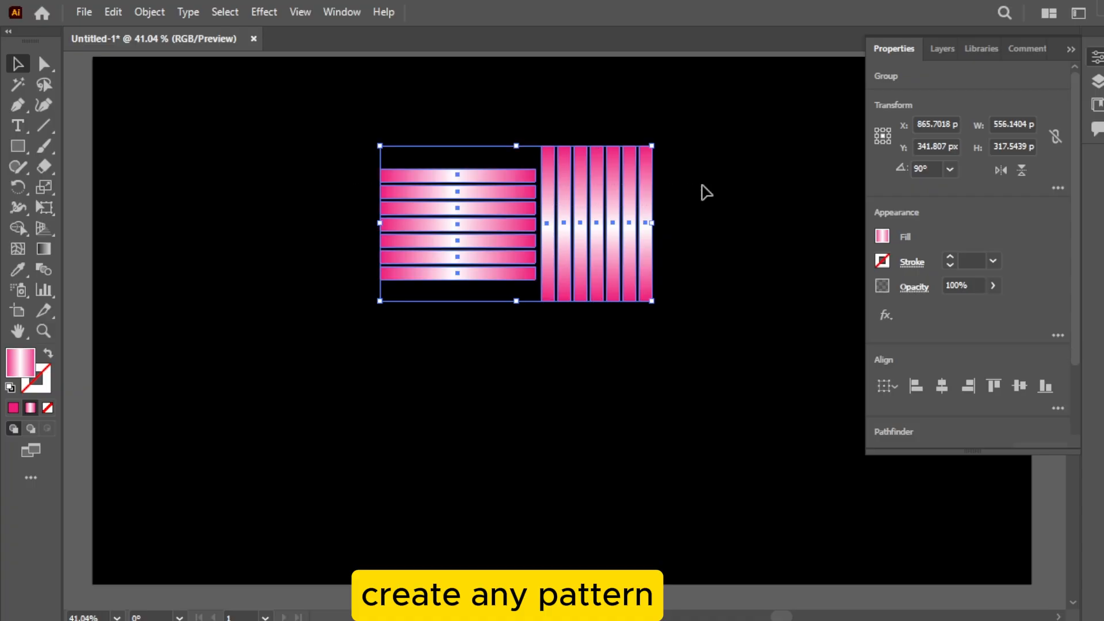
right_click(534, 246)
click(574, 399)
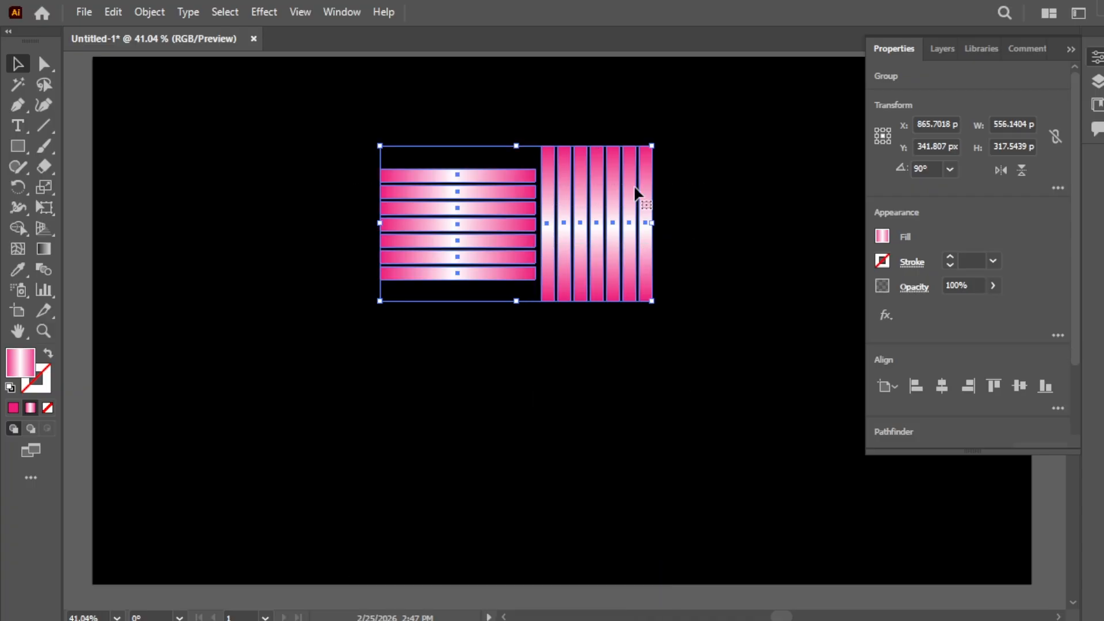
Duplicate the stripe group directly below the original and reflect the copy about a 90° axis.
alt+drag(609, 222, 604, 385)
right_click(604, 384)
mouse_move(713, 272)
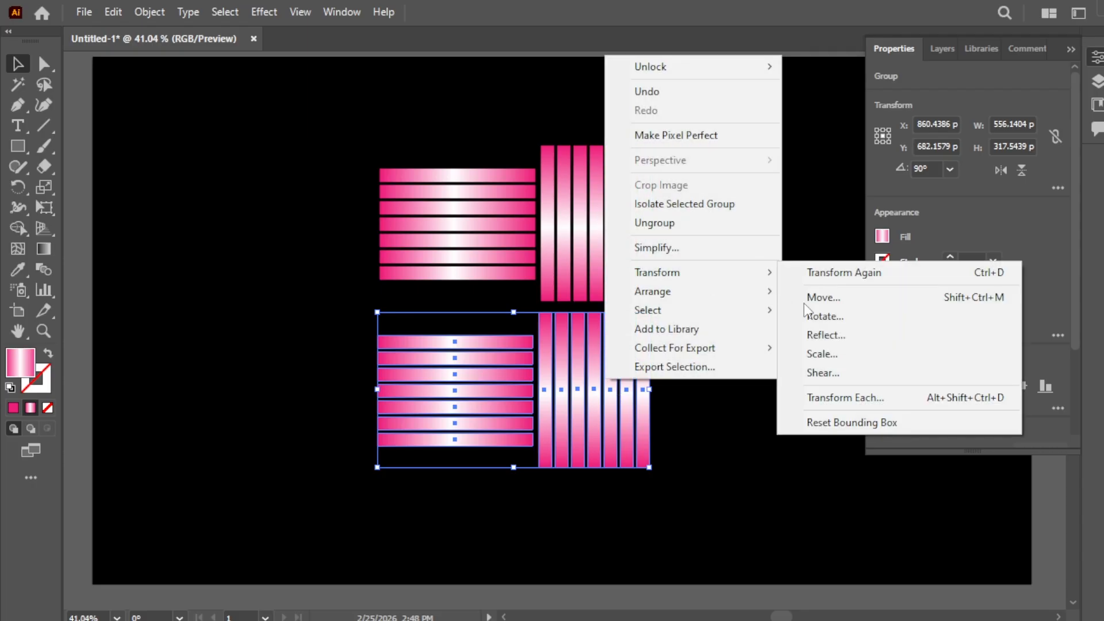
click(823, 333)
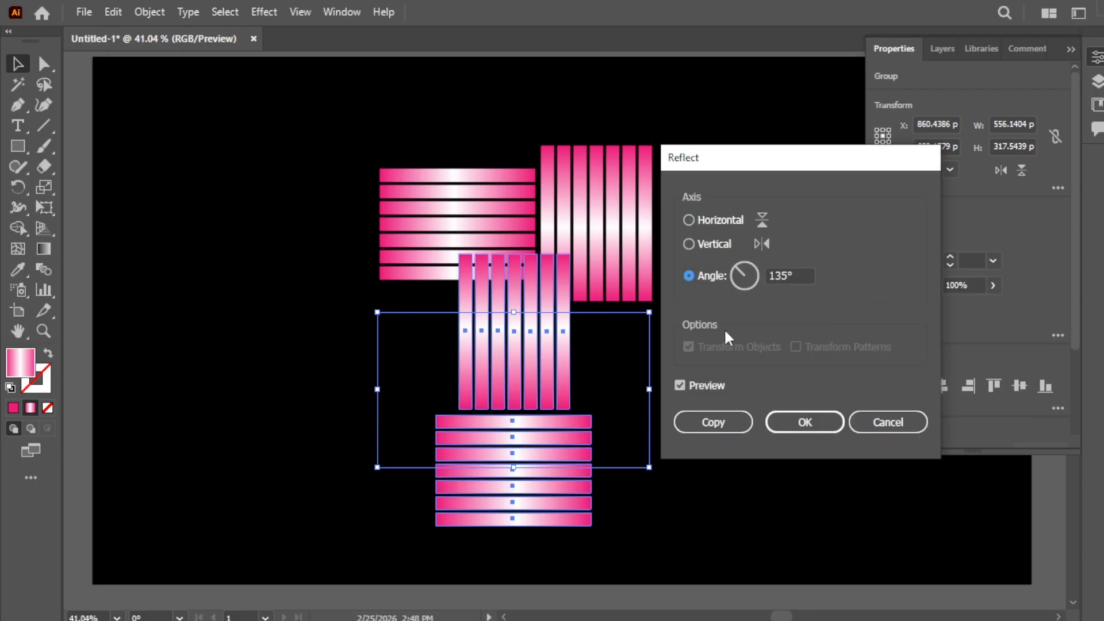
click(746, 269)
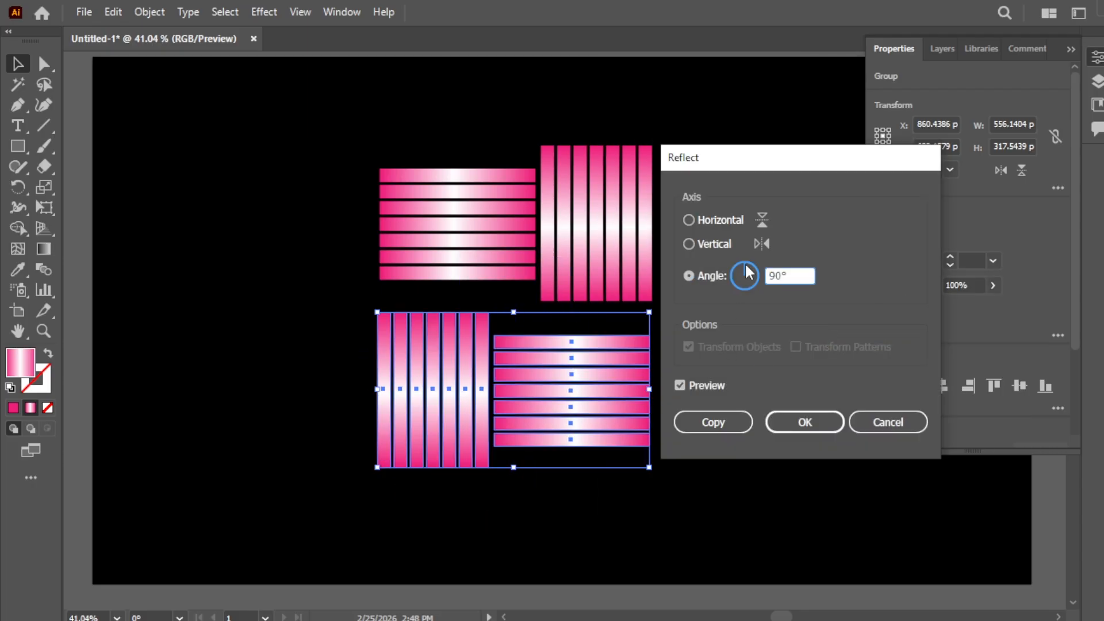
click(805, 424)
Nudge the reflected group up and to the right until it interlocks with the stripe blocks above it.
key(shift+Up)
key(shift+Up)
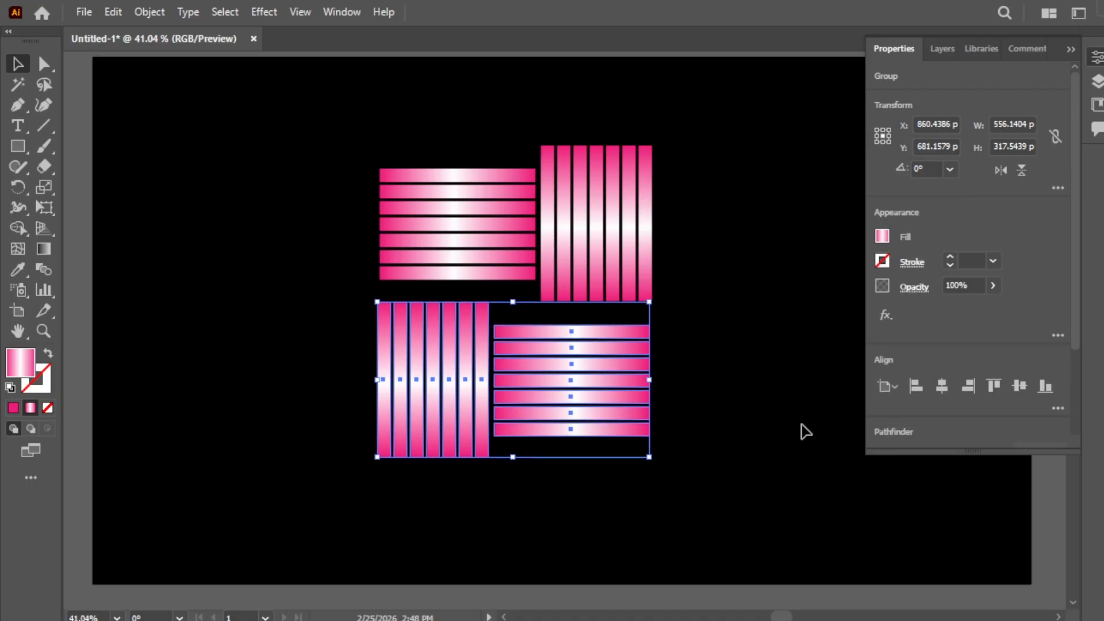
key(Right)
key(Right)
key(Right)
key(Right)
key(Right)
key(Right)
key(Right)
key(Right)
key(Up)
key(Up)
key(Up)
key(Up)
key(Up)
key(Up)
key(Up)
key(Up)
key(Up)
key(Up)
key(Up)
key(Up)
key(Up)
key(Up)
key(Up)
key(Up)
key(Up)
key(Up)
key(Up)
key(Up)
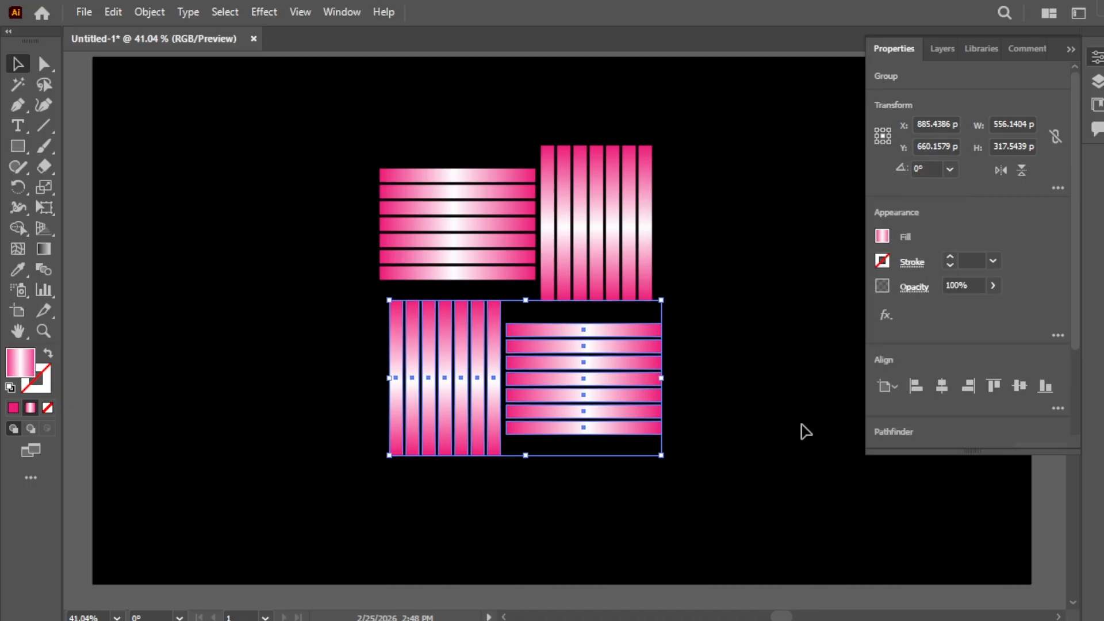
key(Right)
key(Right)
key(Right)
key(Right)
key(Right)
key(Up)
key(Up)
key(Up)
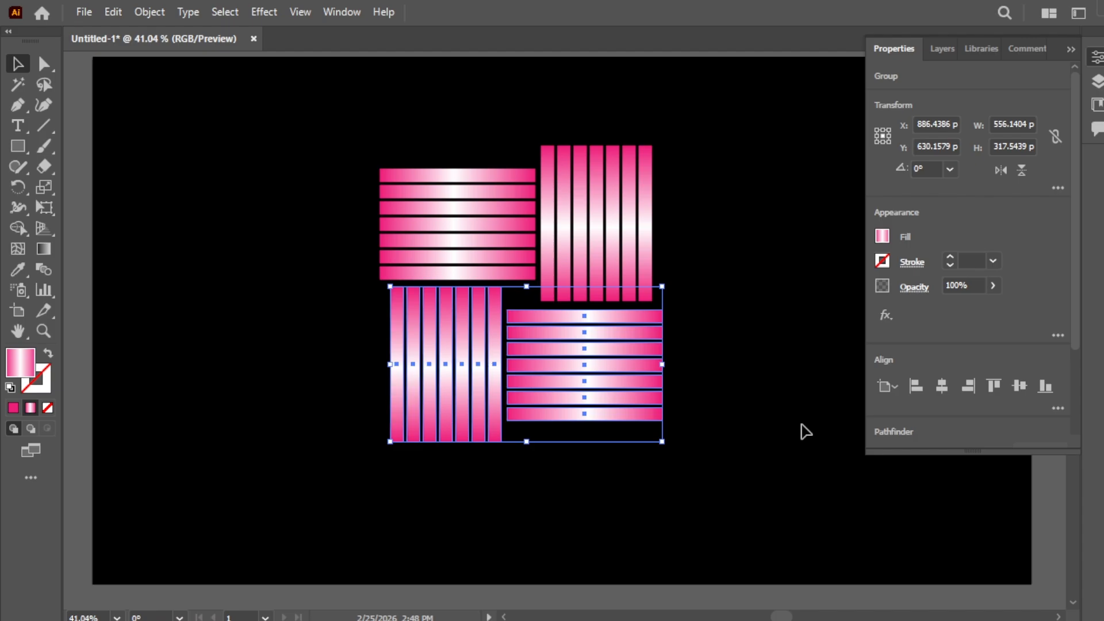
key(Right)
key(Right)
key(Right)
key(Up)
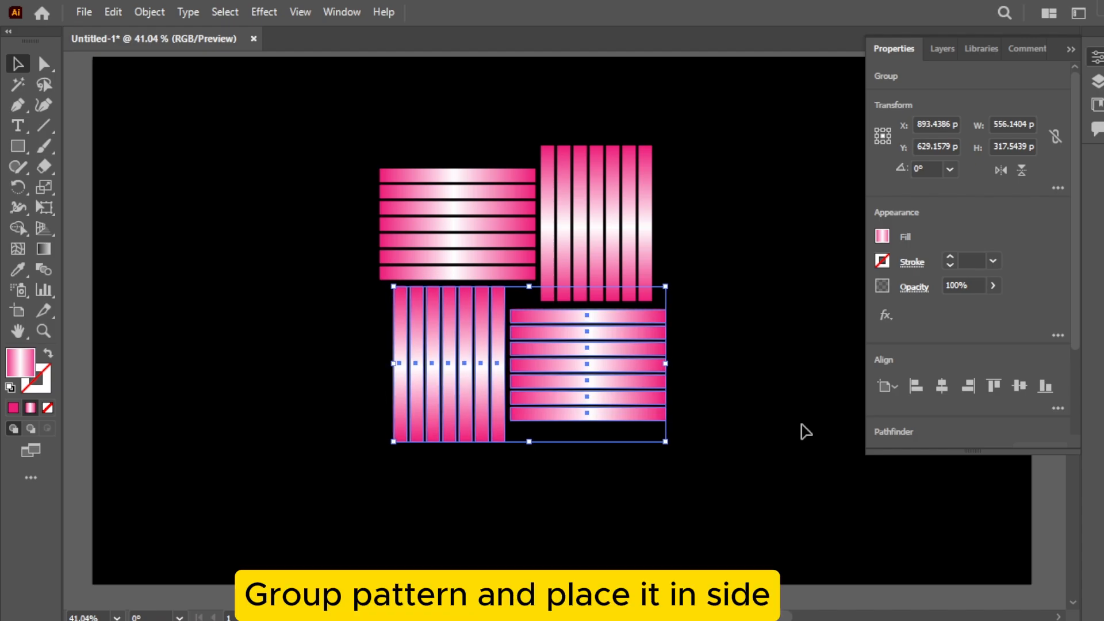
Group all four stripe blocks into one woven tile and collapse the object properties.
click(295, 279)
drag(297, 210, 582, 425)
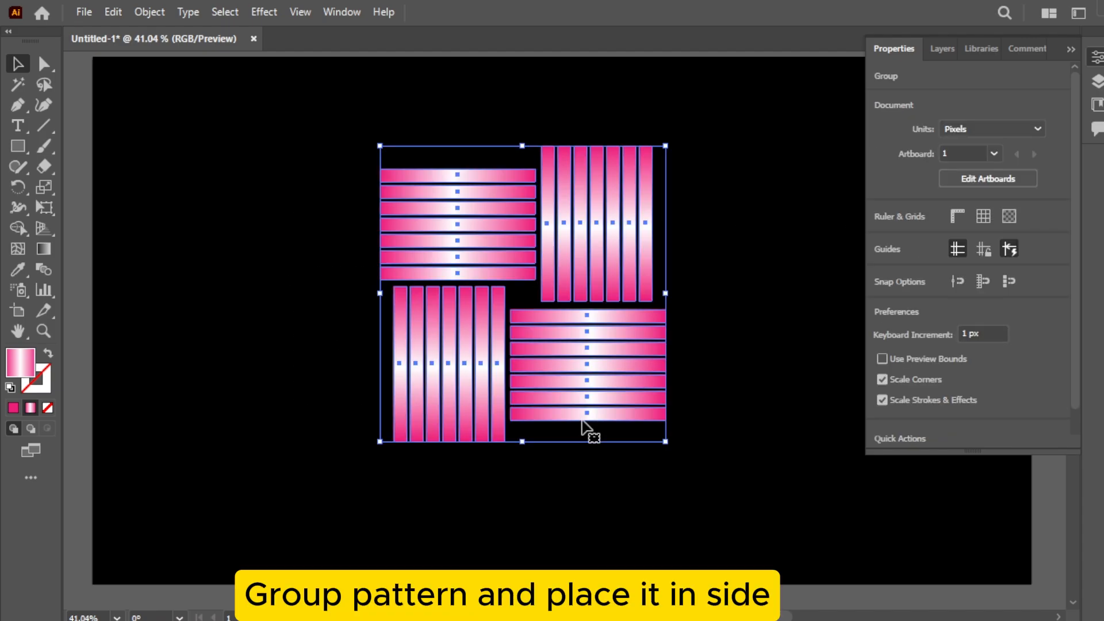
right_click(581, 419)
click(637, 290)
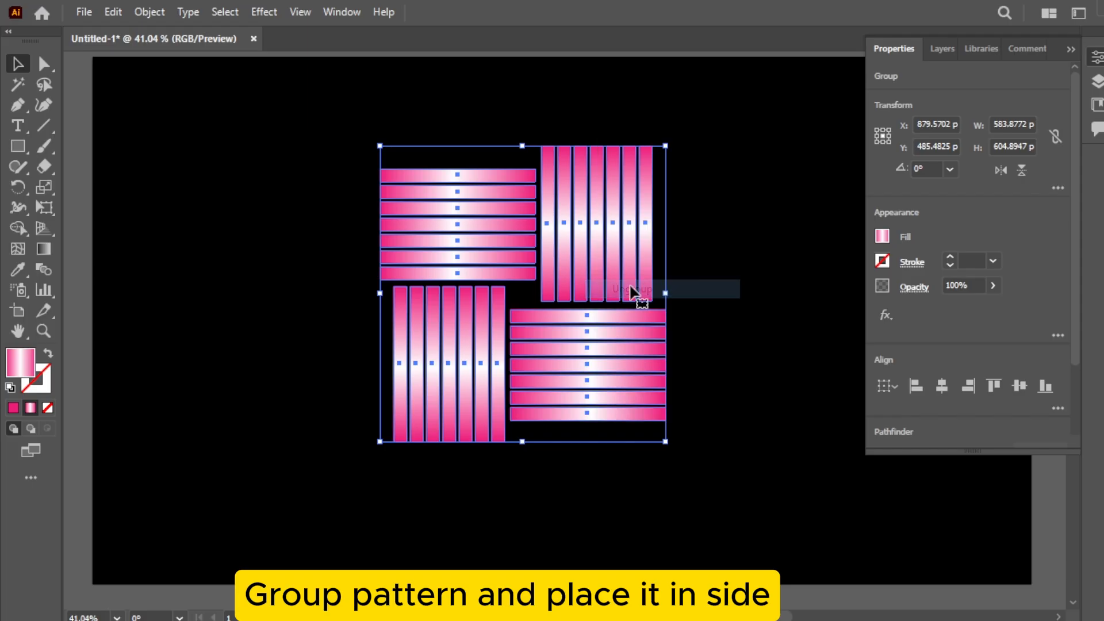
click(1070, 49)
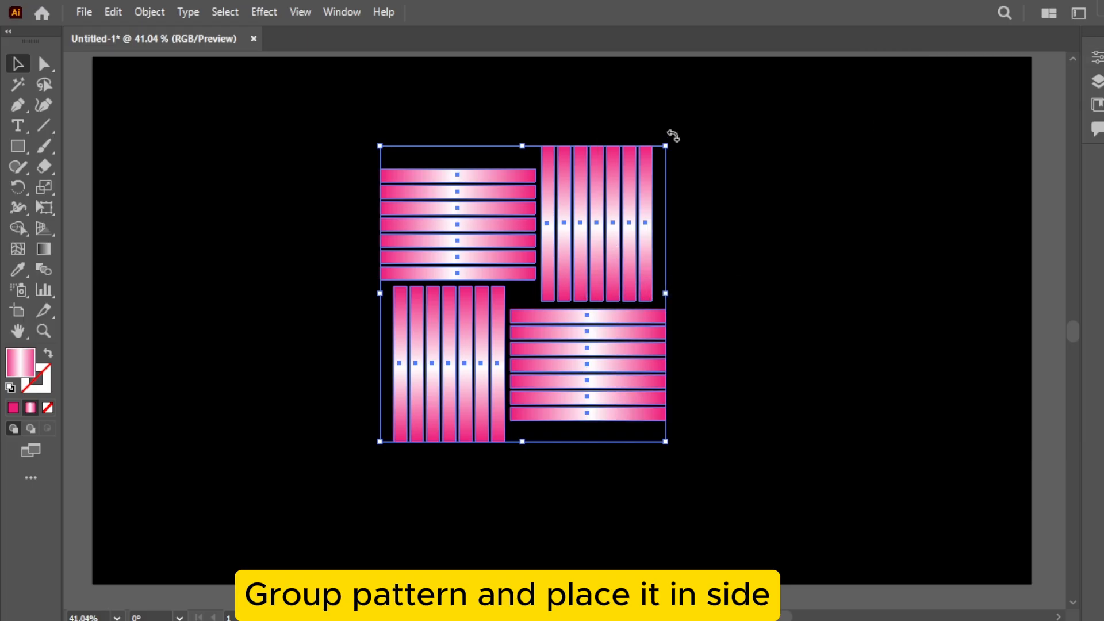
Scale the woven tile down into the artboard's upper-left corner and place a copy snugly against its right side.
drag(669, 150, 213, 82)
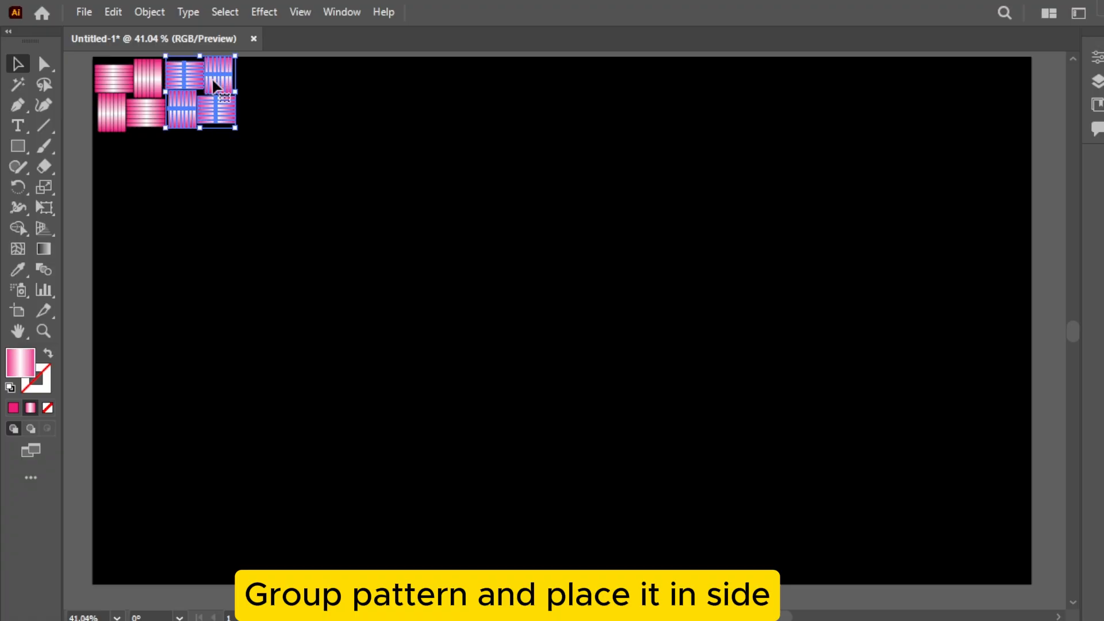
key(ctrl+shift+a)
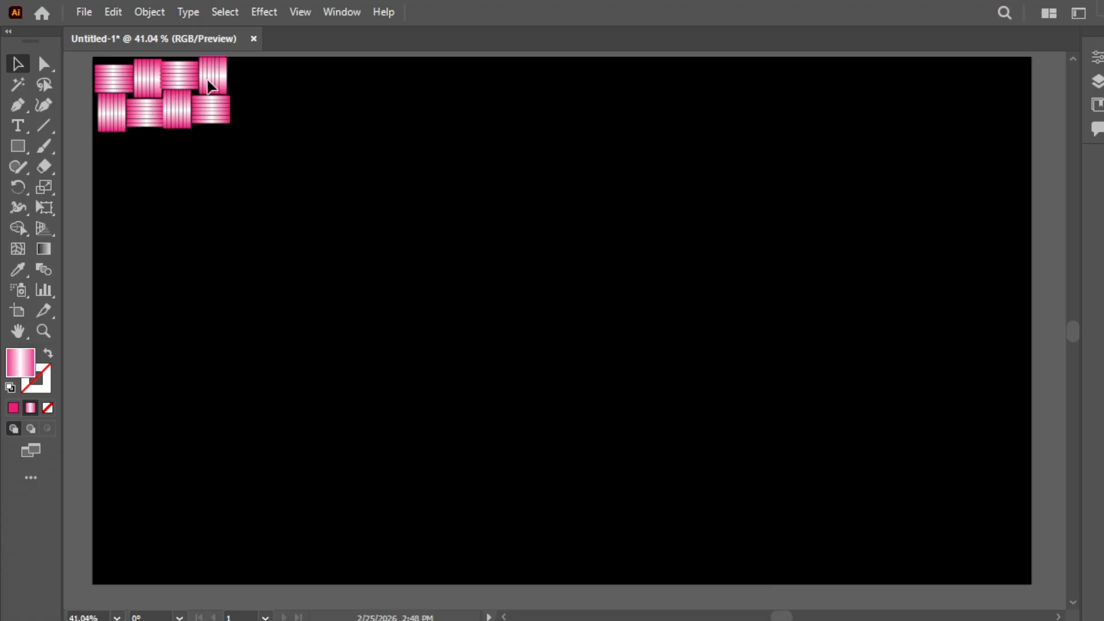
click(212, 83)
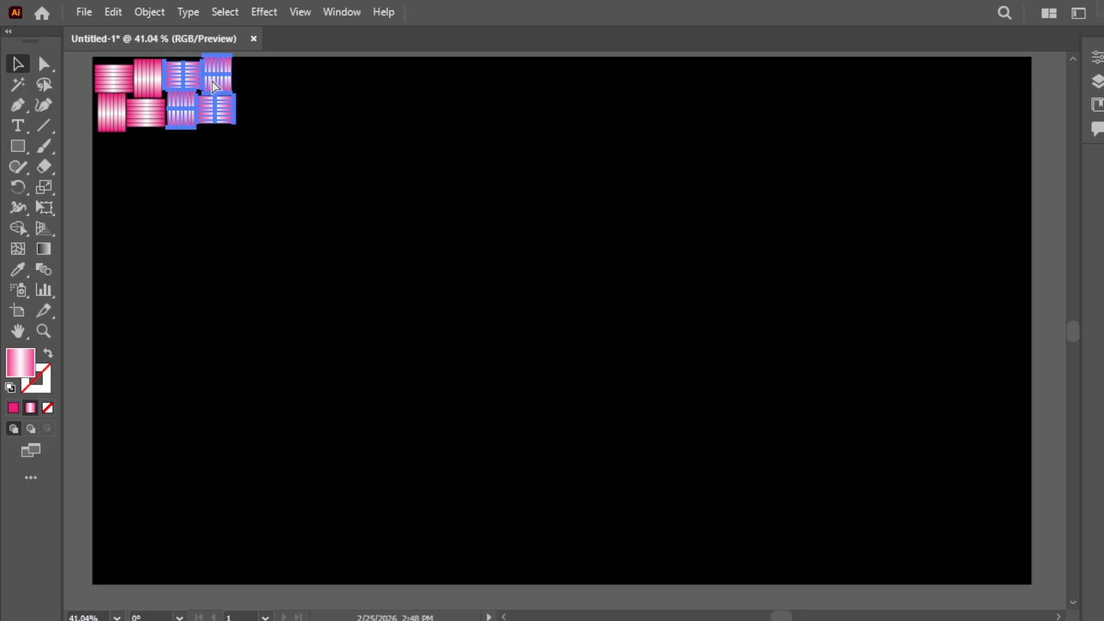
key(ctrl+shift+a)
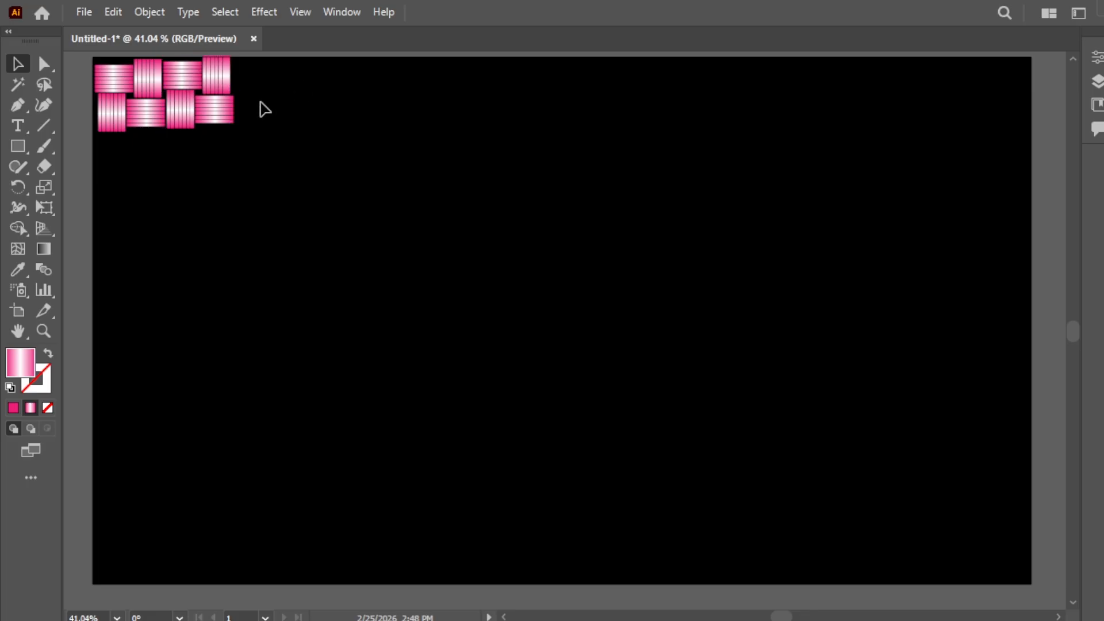
click(221, 110)
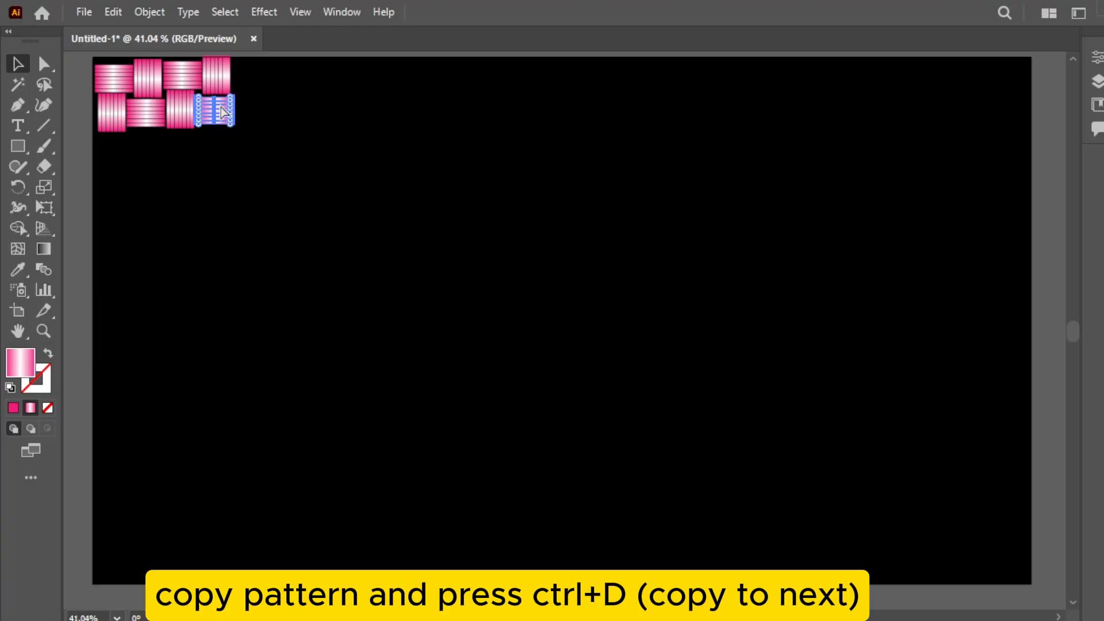
click(292, 112)
key(ctrl+z)
Group the stripe blocks of each of the two small woven tiles separately.
drag(266, 81, 181, 161)
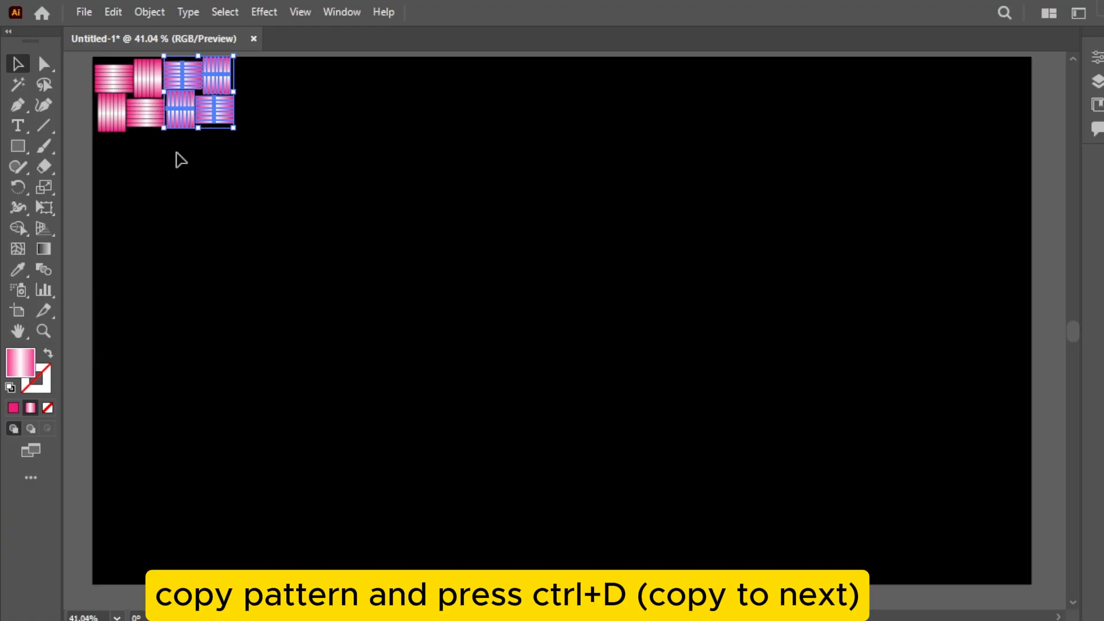
key(ctrl+g)
drag(79, 77, 237, 116)
click(1097, 57)
drag(75, 87, 151, 127)
key(ctrl+g)
Group the two small tiles together and align the pair to the artboard's bottom edge.
drag(77, 78, 306, 106)
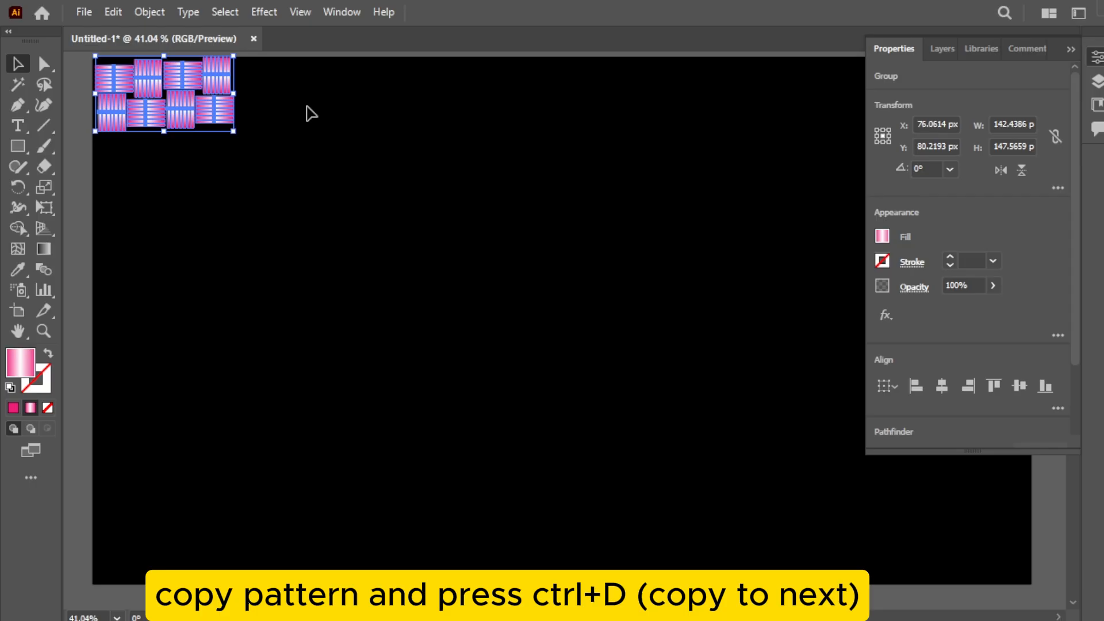
click(1019, 384)
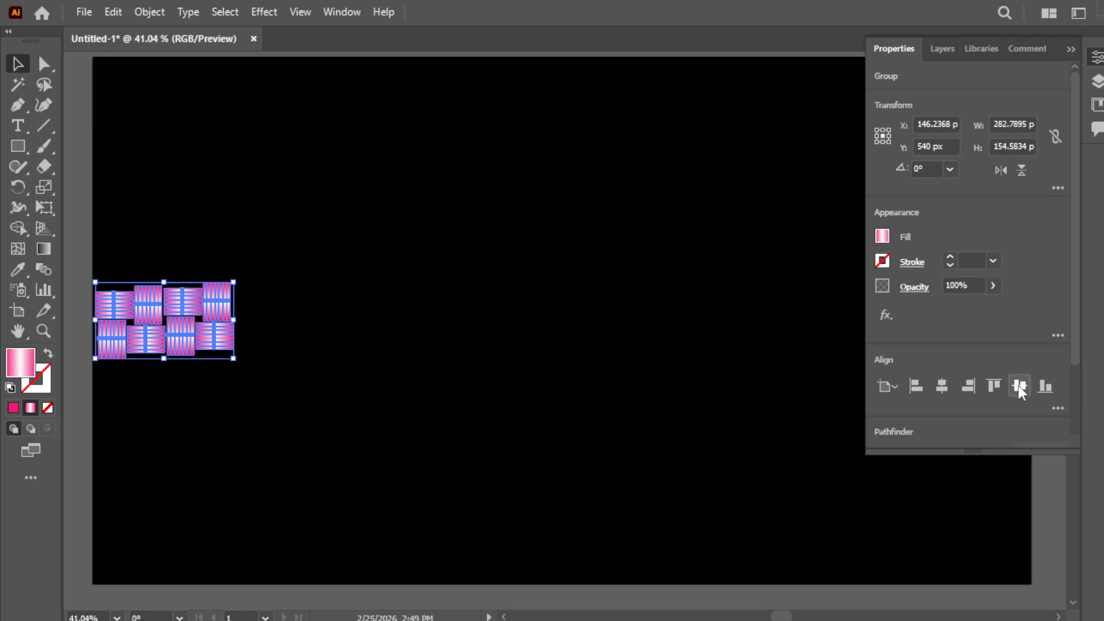
click(1041, 389)
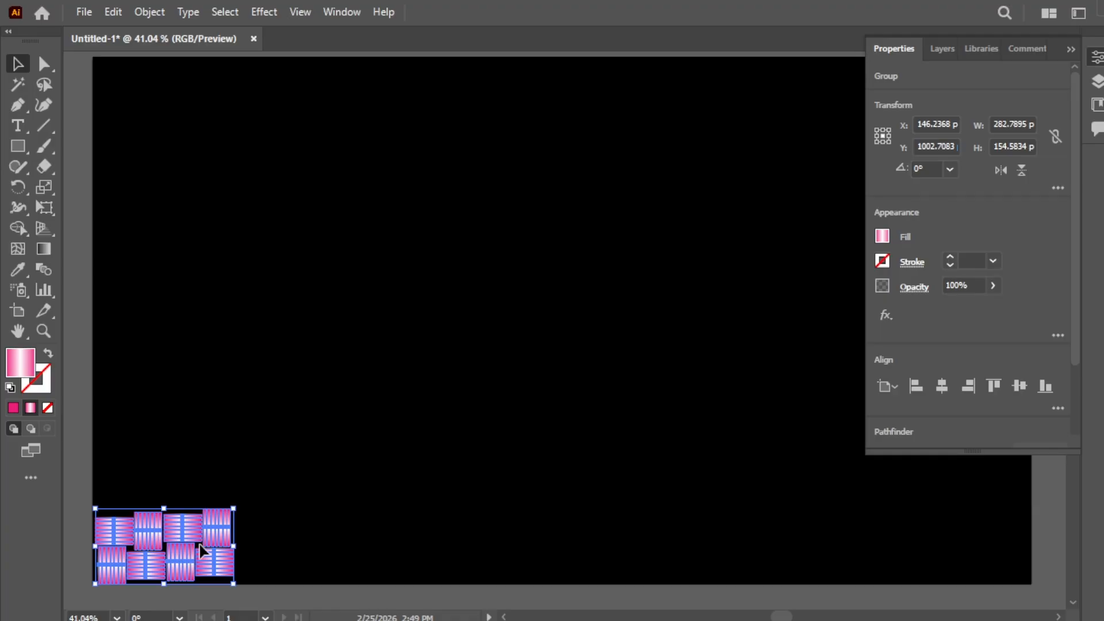
Copy the tile pair directly above itself and repeat the copy until the column reaches past the artboard's upper edge.
drag(216, 531, 218, 464)
key(ctrl+d)
key(ctrl+d)
key(ctrl+d)
key(ctrl+d)
key(ctrl+d)
key(ctrl+d)
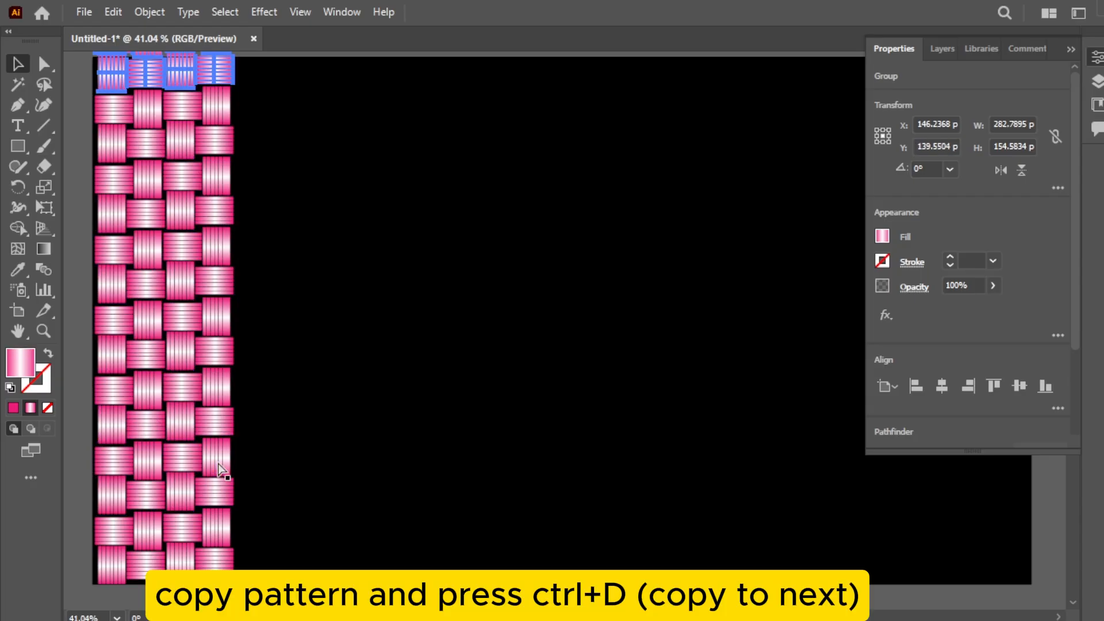
key(ctrl+d)
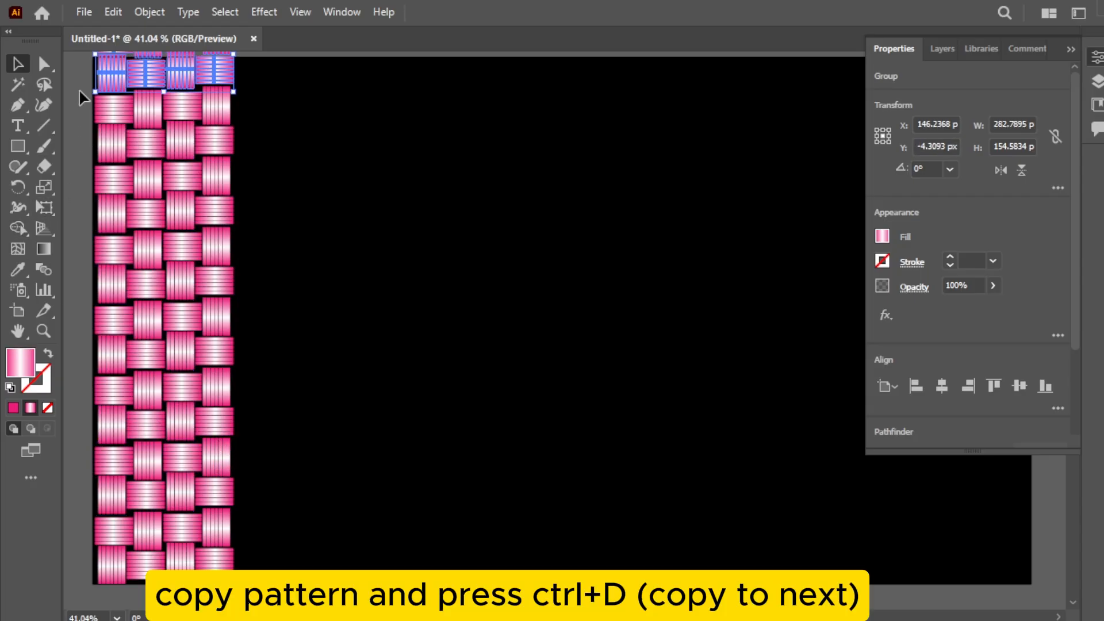
Group the full column, place a copy to its right, and repeat the copy until the artboard's width is covered.
key(ctrl+a)
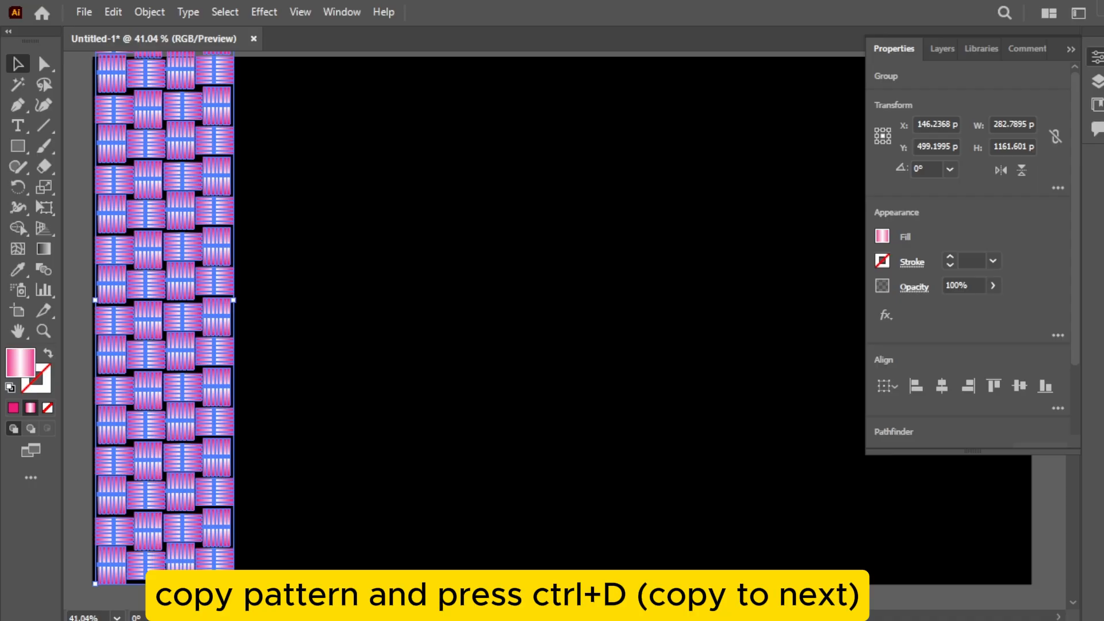
drag(216, 548, 353, 544)
key(ctrl+d)
key(ctrl+d)
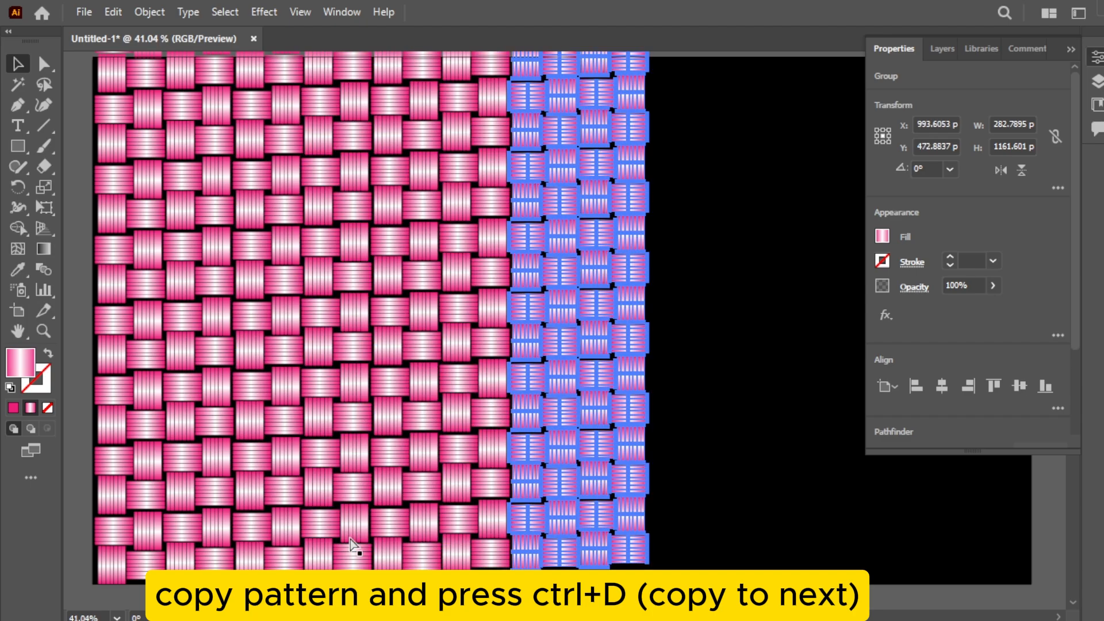
key(ctrl+d)
key(ctrl+d)
key(ctrl+d)
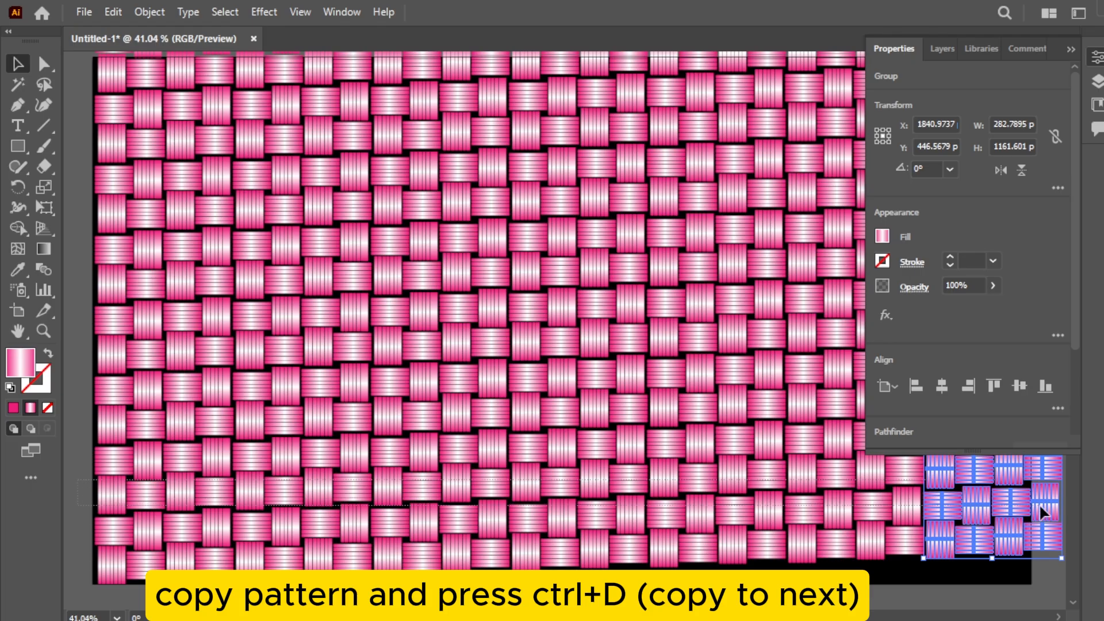
Align all columns by their vertical centers and shift the whole pattern down and slightly left to cover the artboard.
key(ctrl+a)
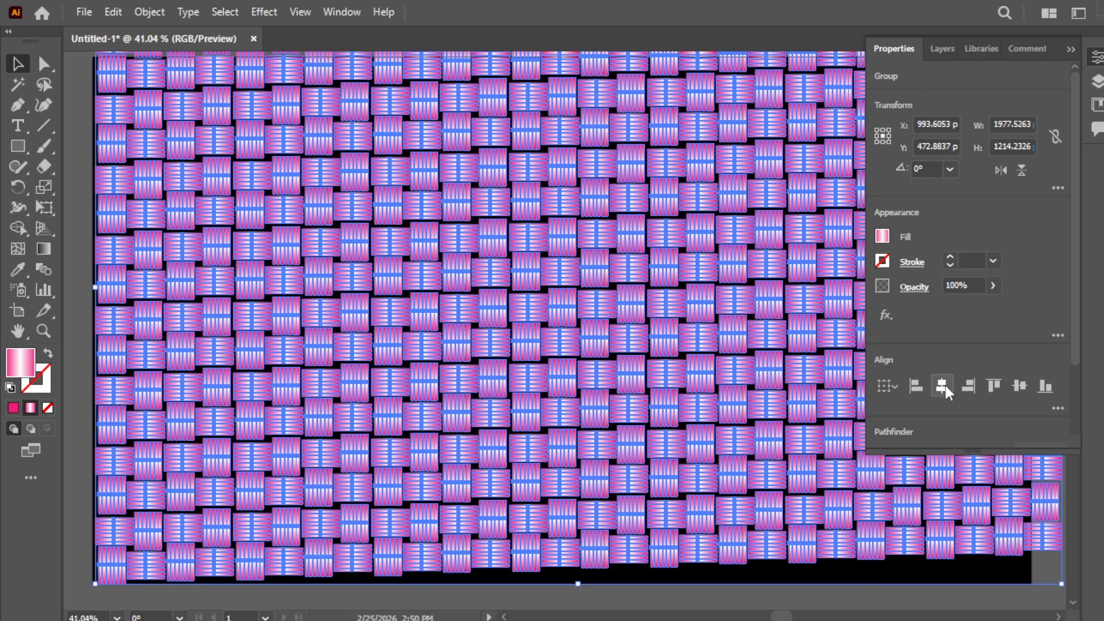
click(1022, 385)
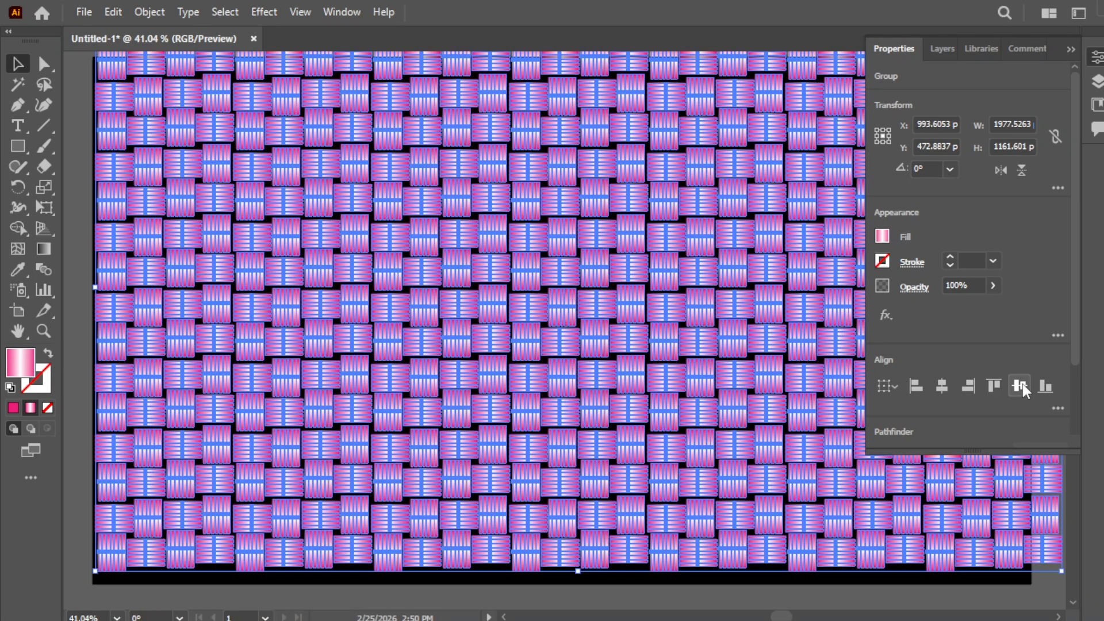
key(Down)
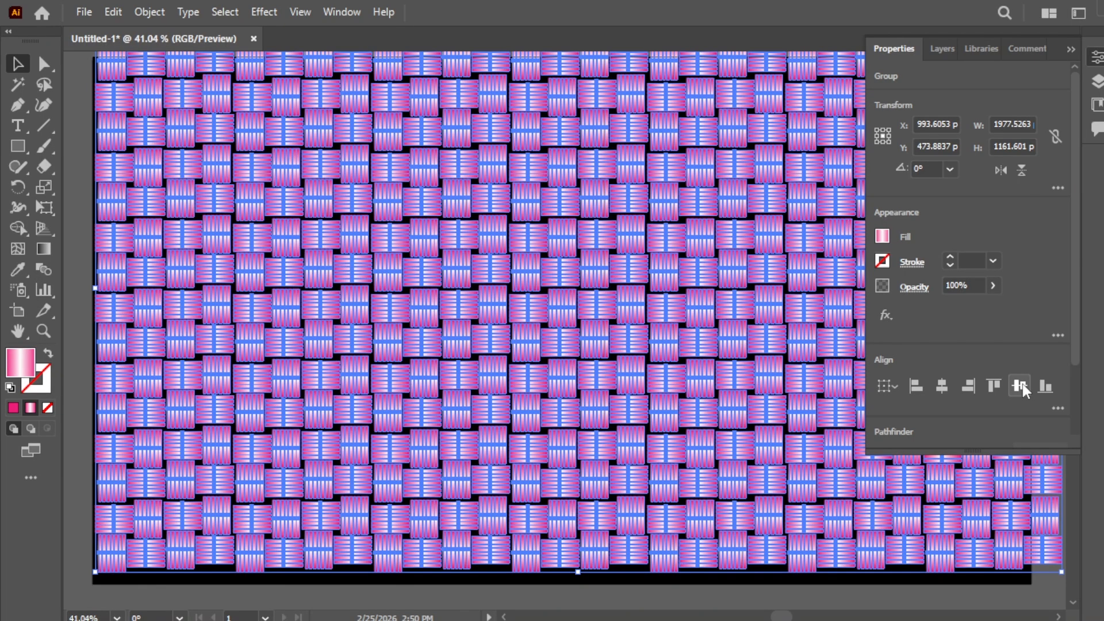
key(Down)
key(Down)
key(Down)
key(Down)
key(Down)
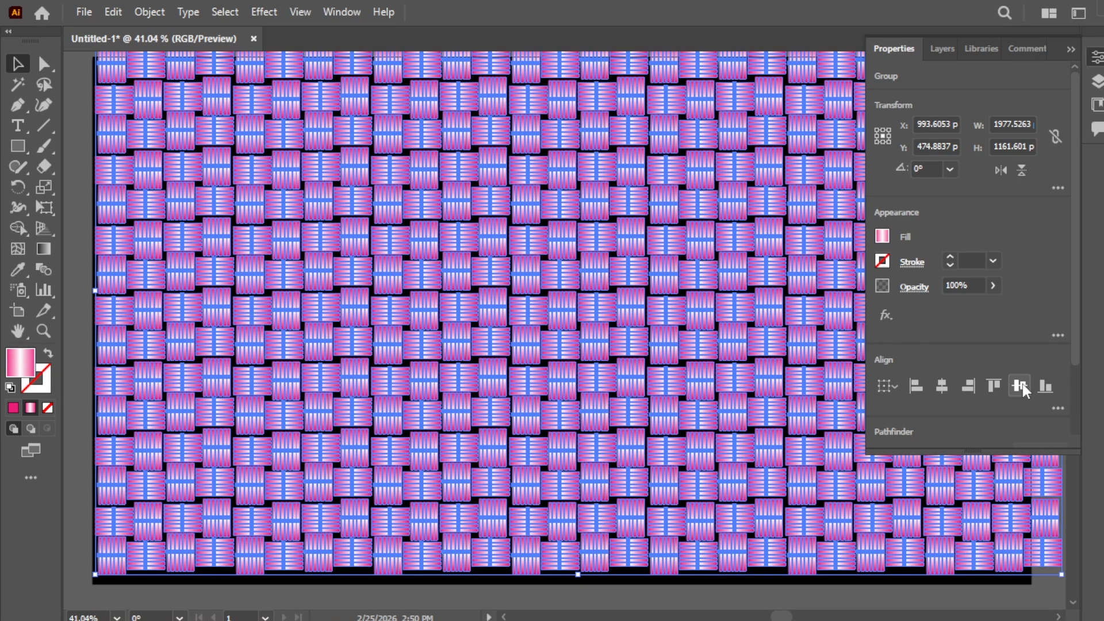
key(Down)
key(Down)
key(Down)
key(Down)
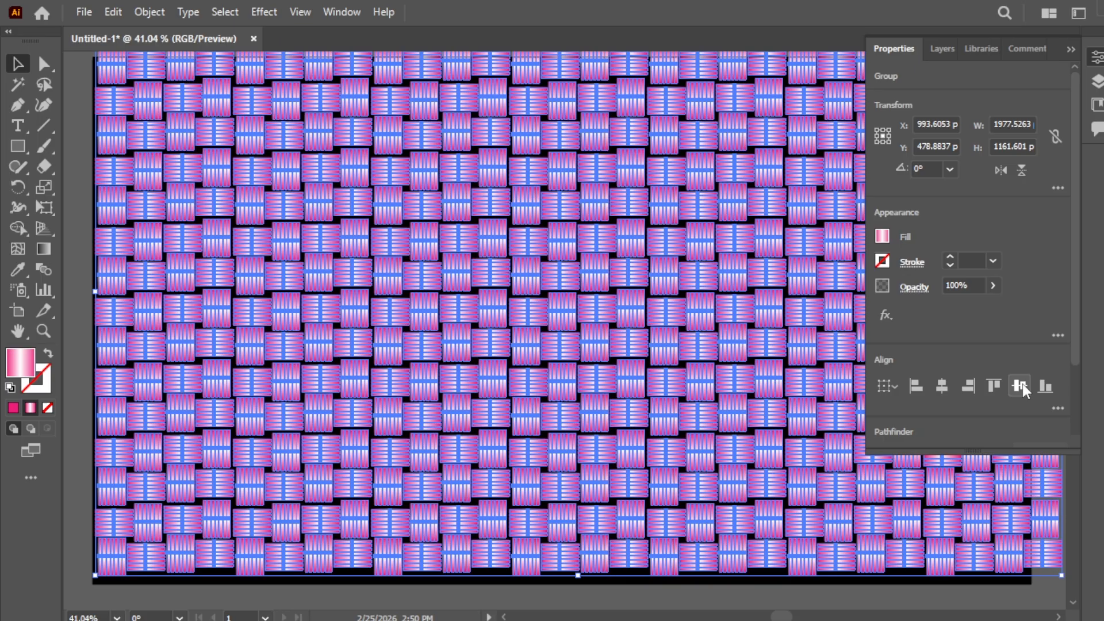
key(Down)
key(Down)
key(Down)
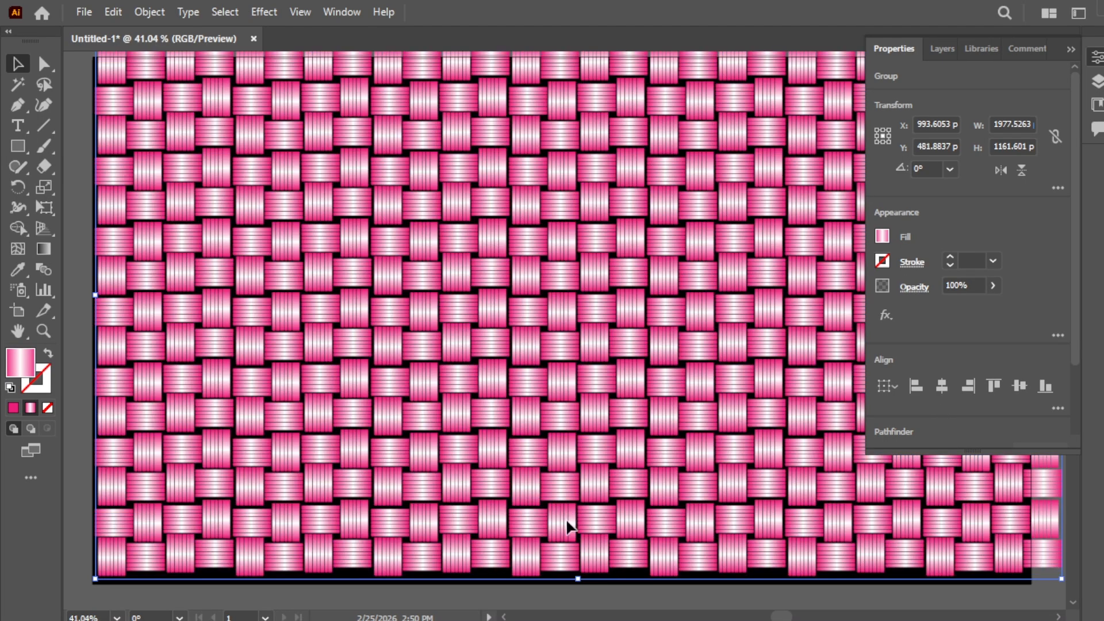
drag(563, 518, 567, 511)
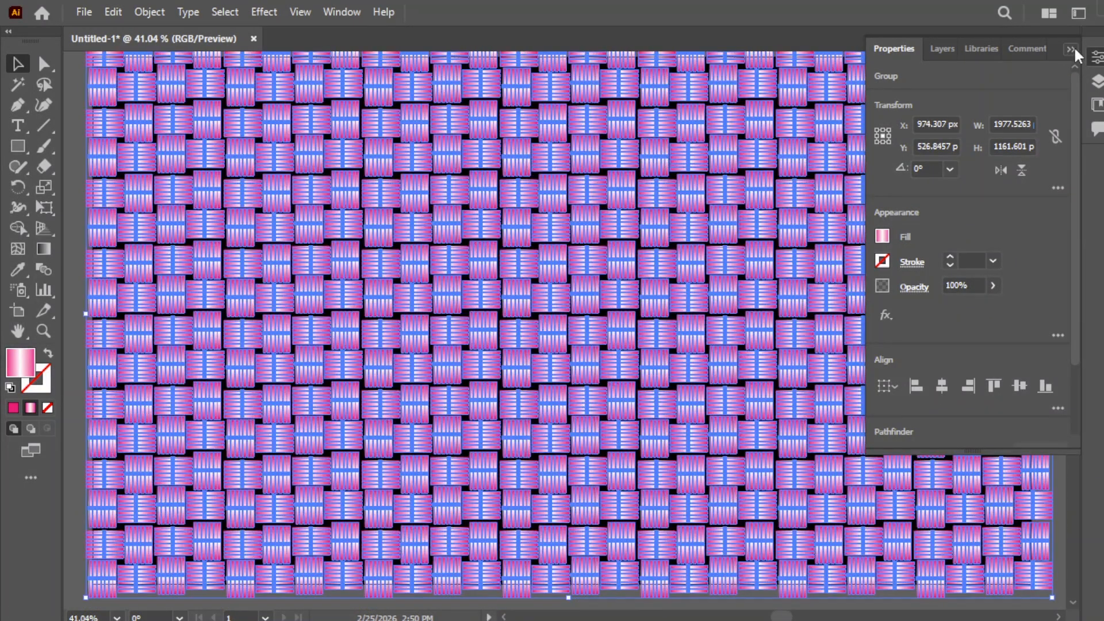
Zoom out and deselect the basket-weave pattern to review its coverage of the artboard.
click(1071, 49)
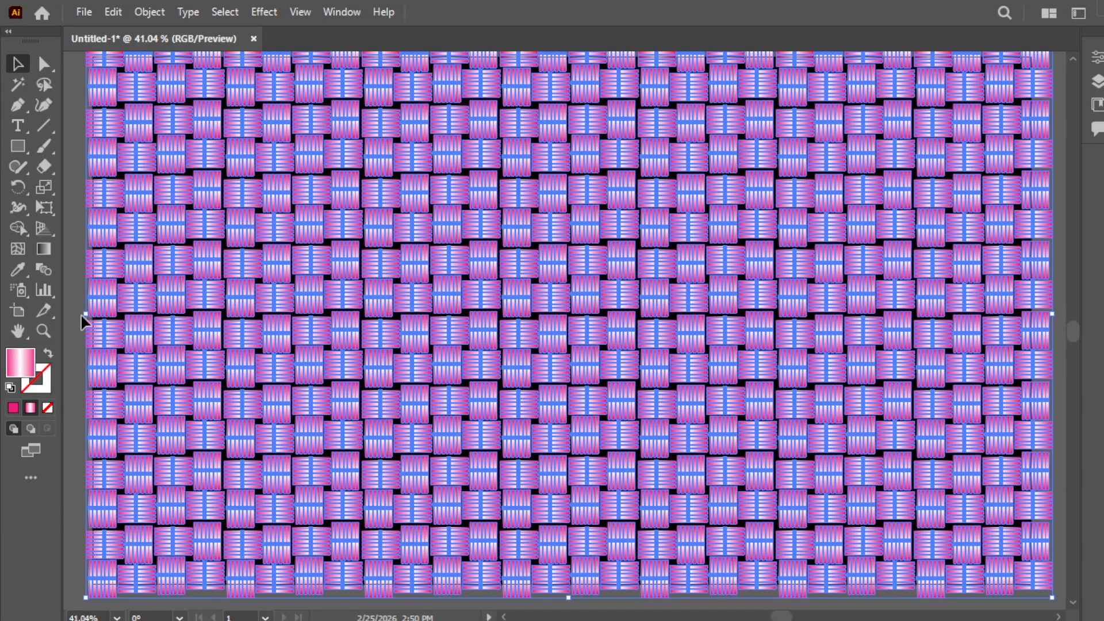
key(z)
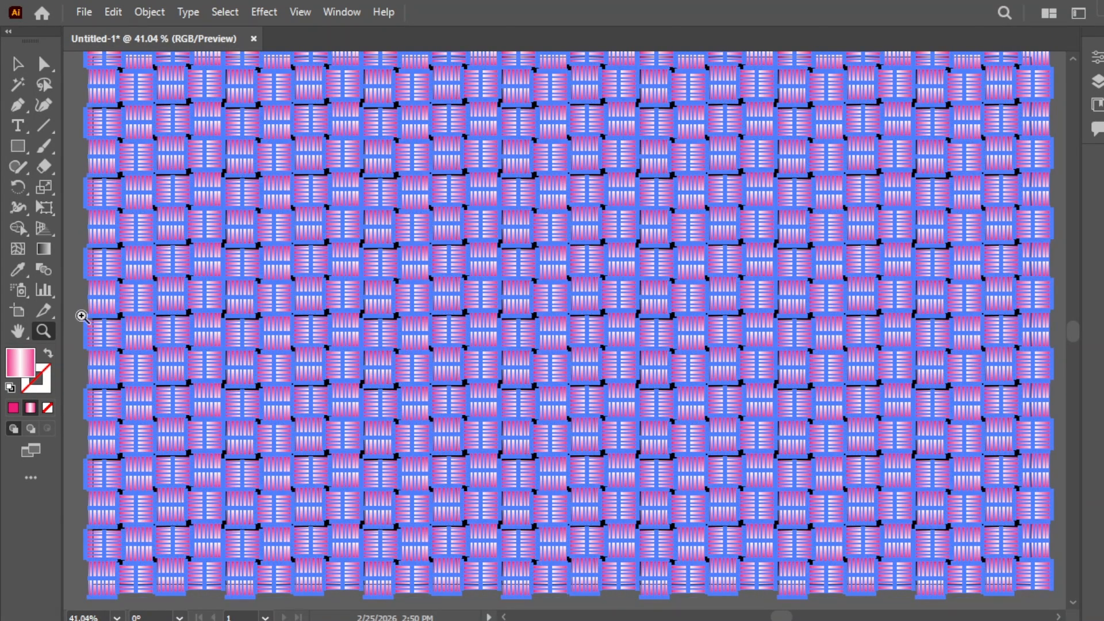
alt+click(494, 392)
click(17, 64)
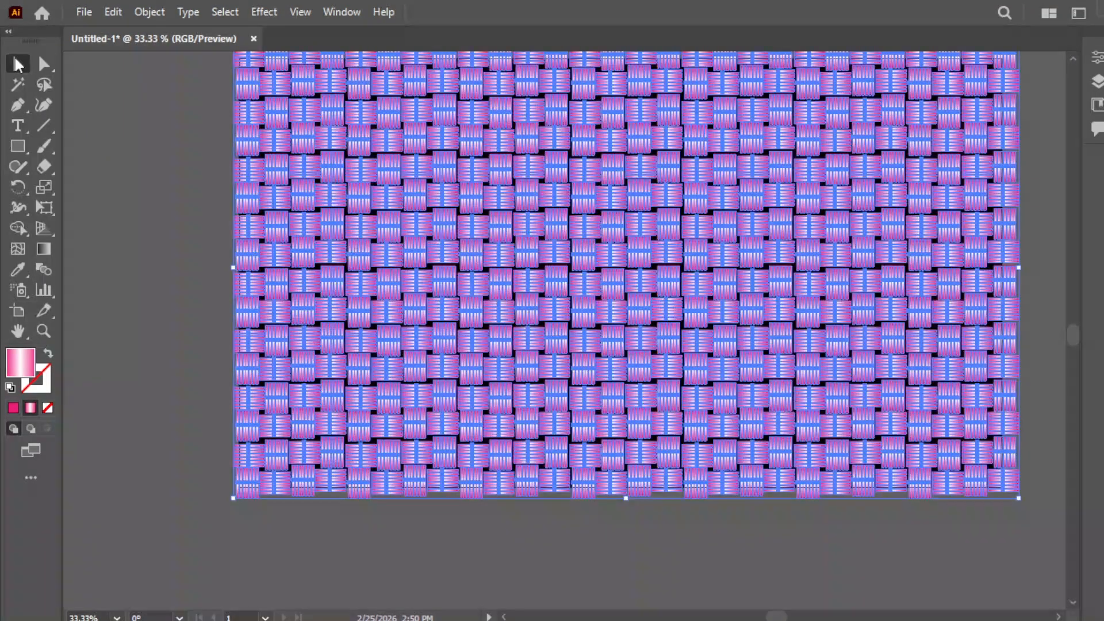
click(137, 136)
drag(1075, 335, 1076, 330)
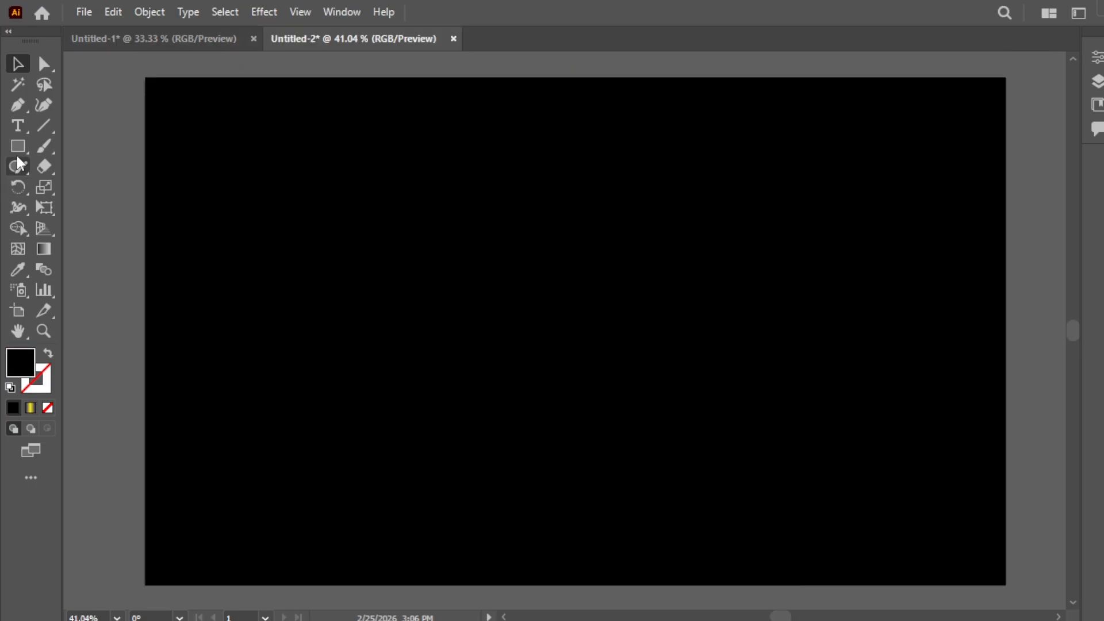
Draw a thin horizontal rectangle about 240 px wide and 17.5 px high in the upper part of the black artboard.
click(17, 146)
drag(355, 170, 473, 178)
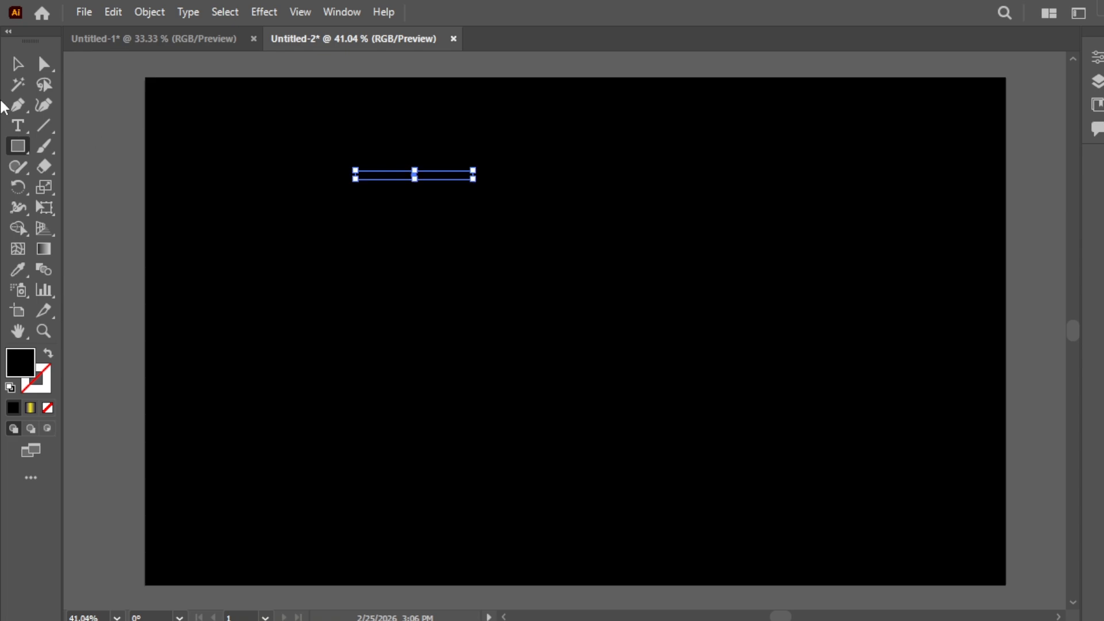
click(18, 64)
Fill the thin rectangle with the White, Black gradient swatch.
click(1097, 129)
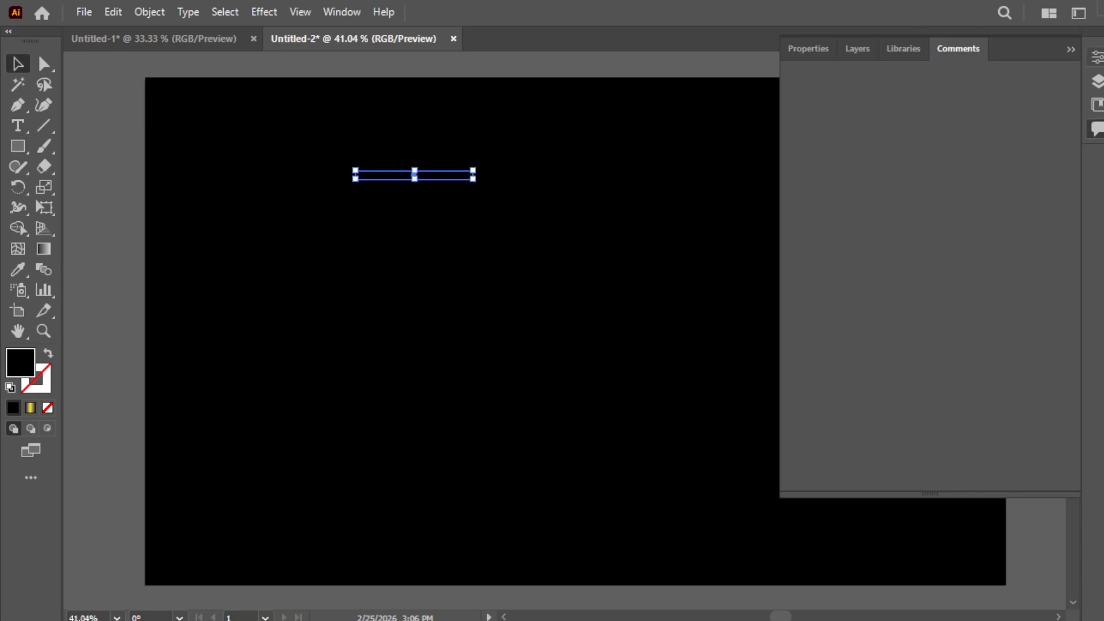
click(1097, 57)
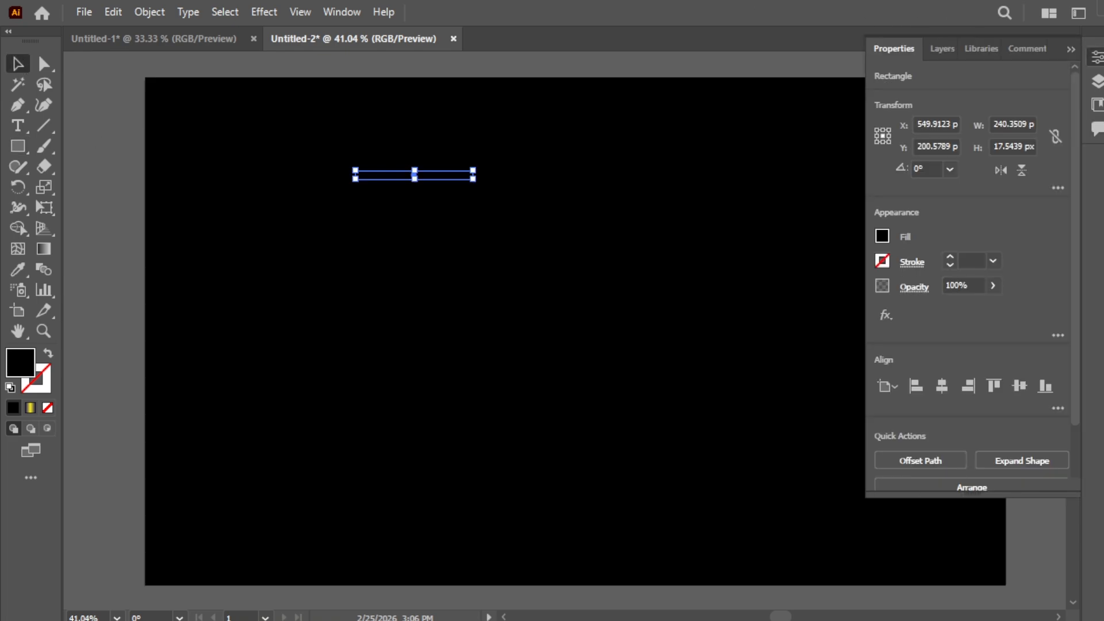
click(882, 235)
click(840, 321)
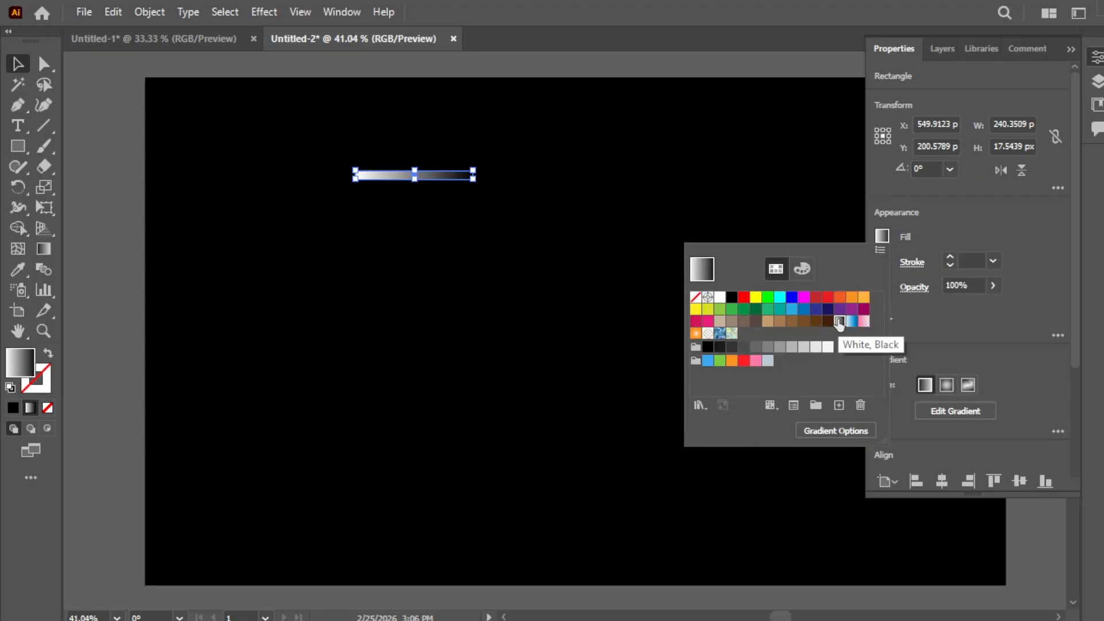
Move the white gradient stop to about 49% and place a copy of the black stop at 0%.
click(832, 431)
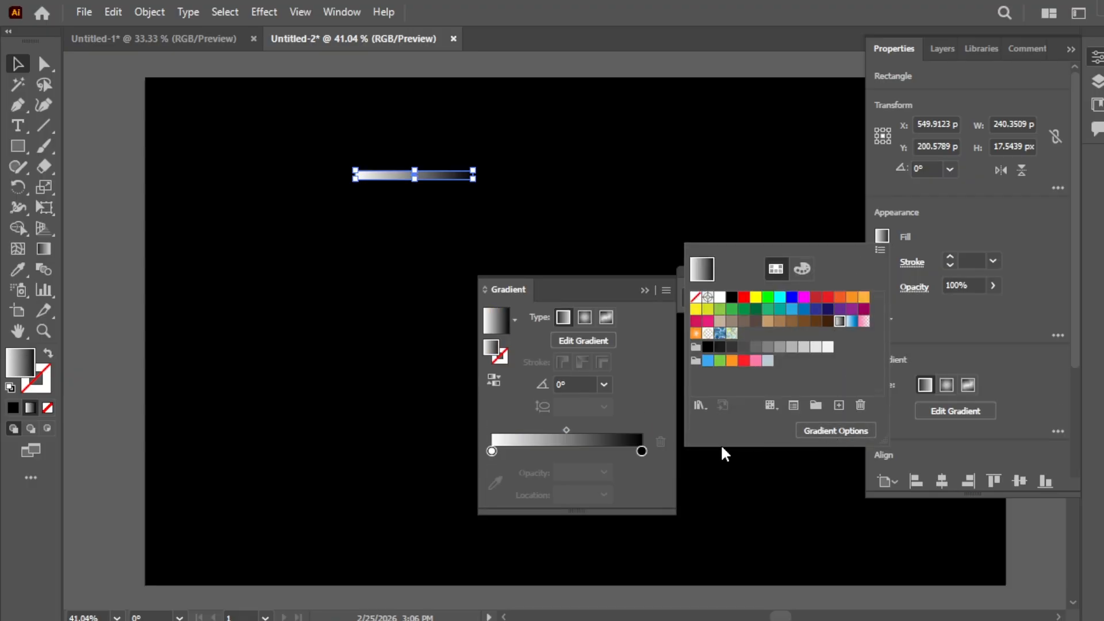
click(493, 449)
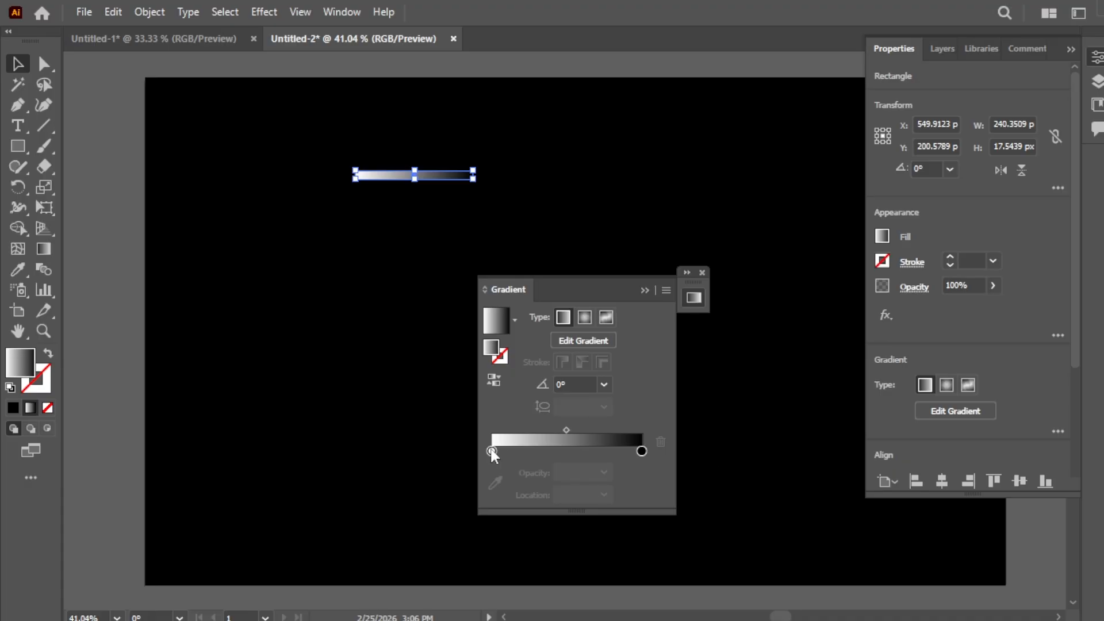
drag(491, 451, 564, 451)
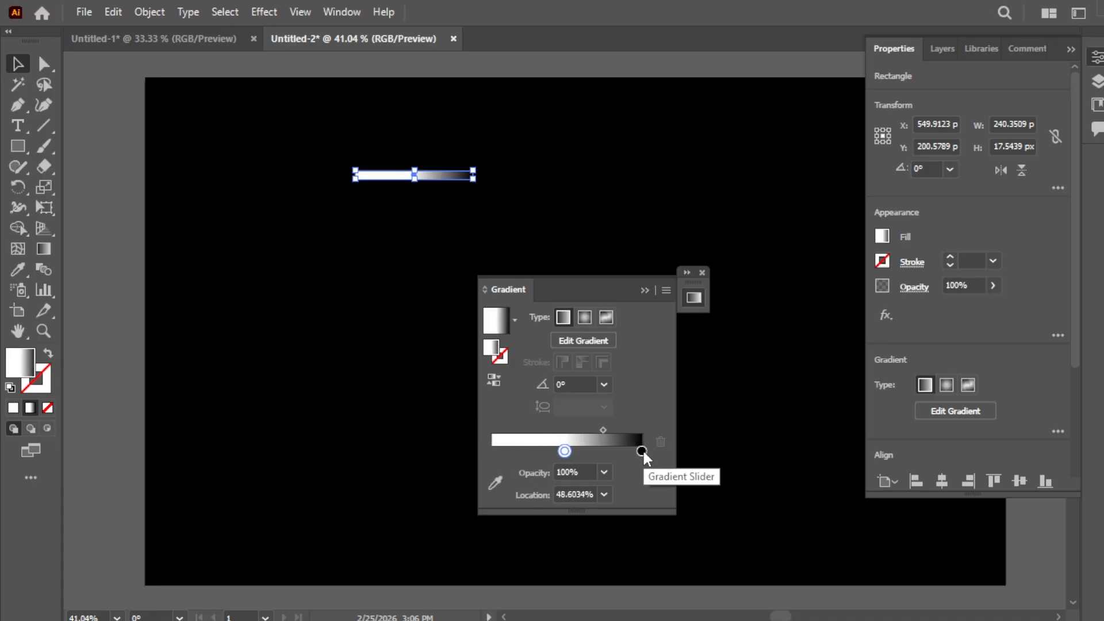
drag(642, 451, 478, 440)
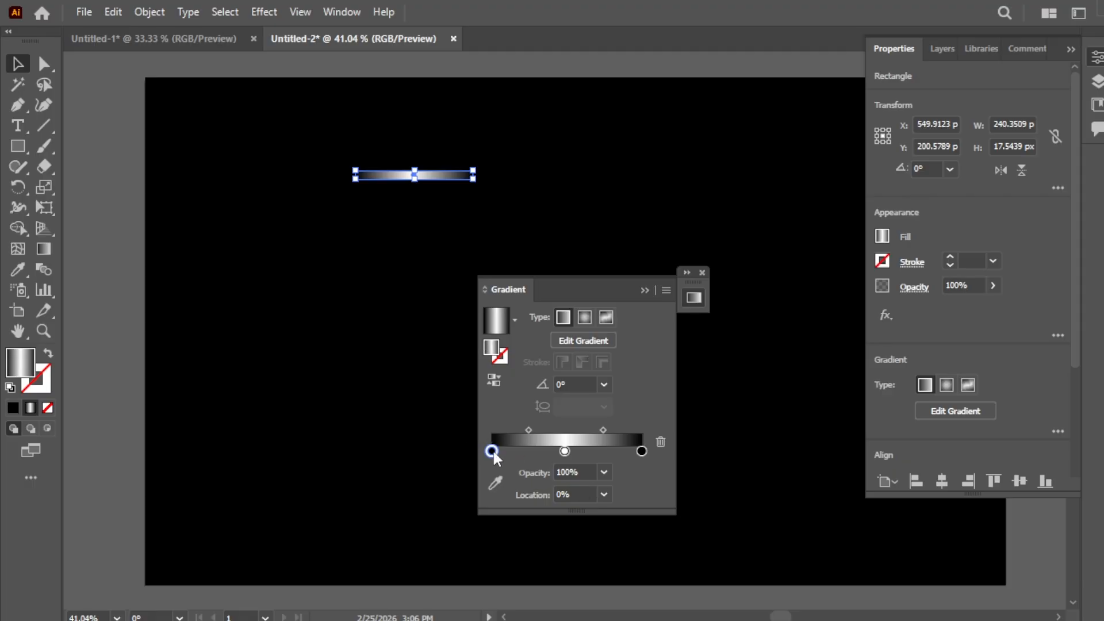
Color both end stops of the gradient dark blue (R=46 G=49 B=146) and the middle stop yellow.
double_click(492, 450)
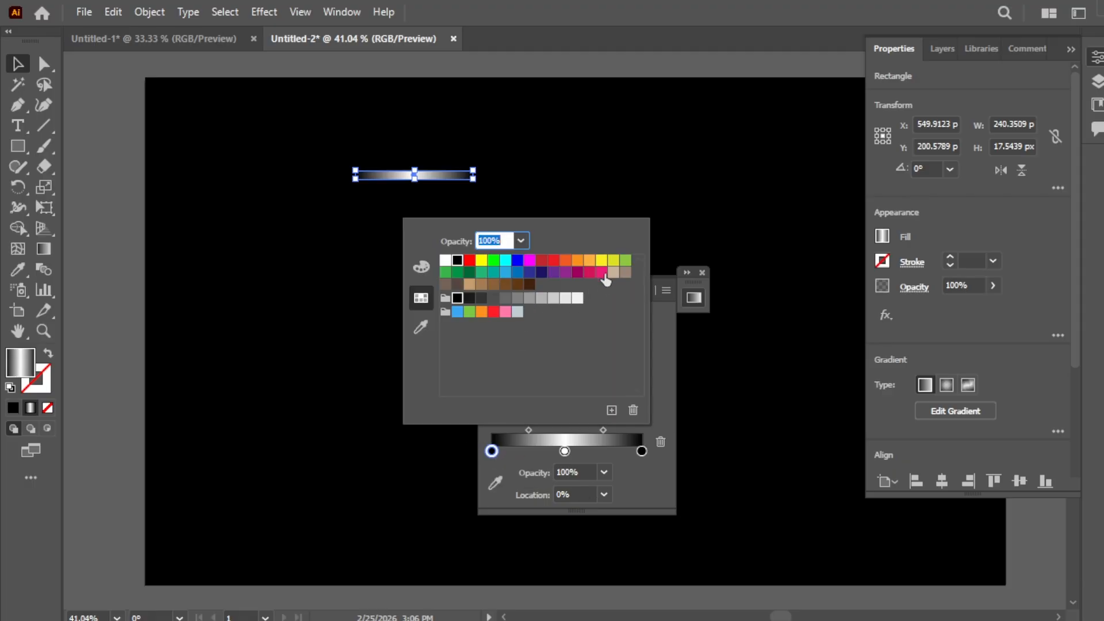
click(529, 273)
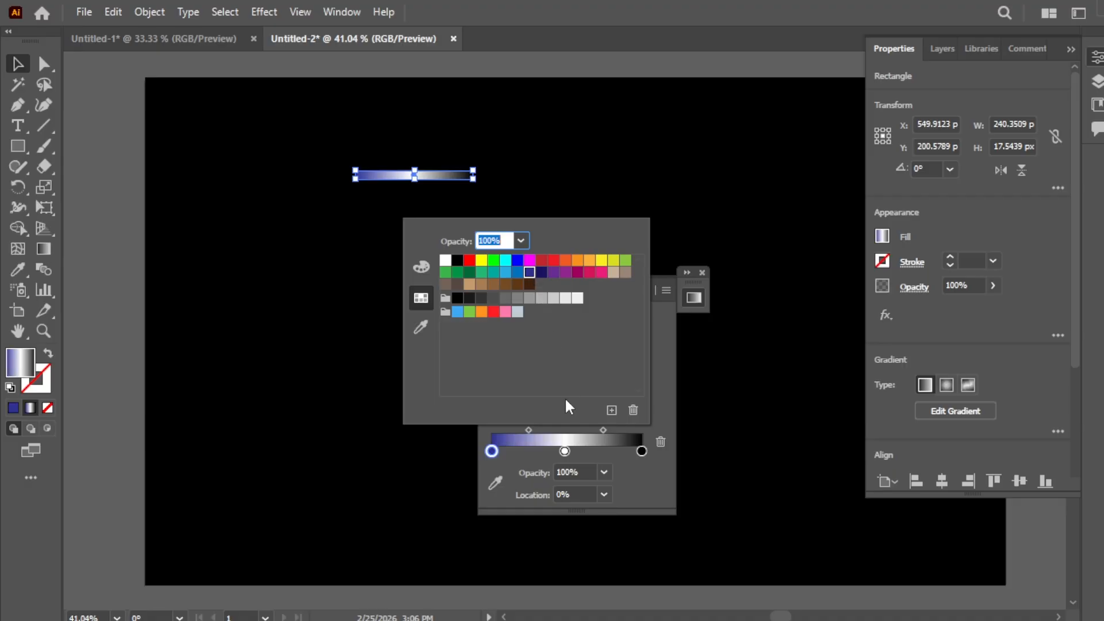
double_click(565, 452)
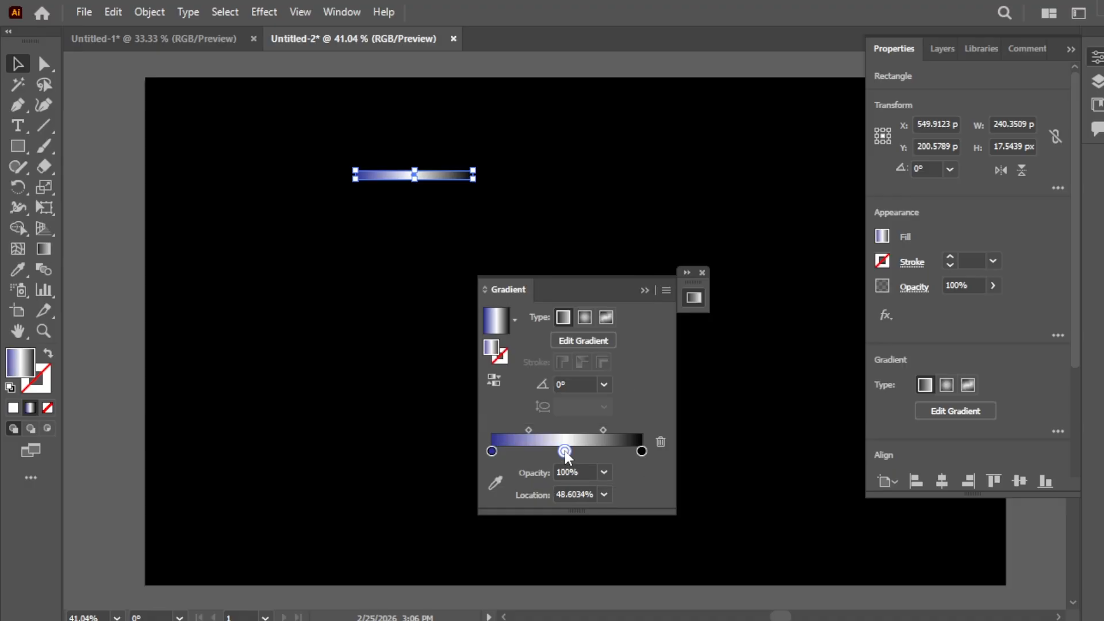
click(601, 263)
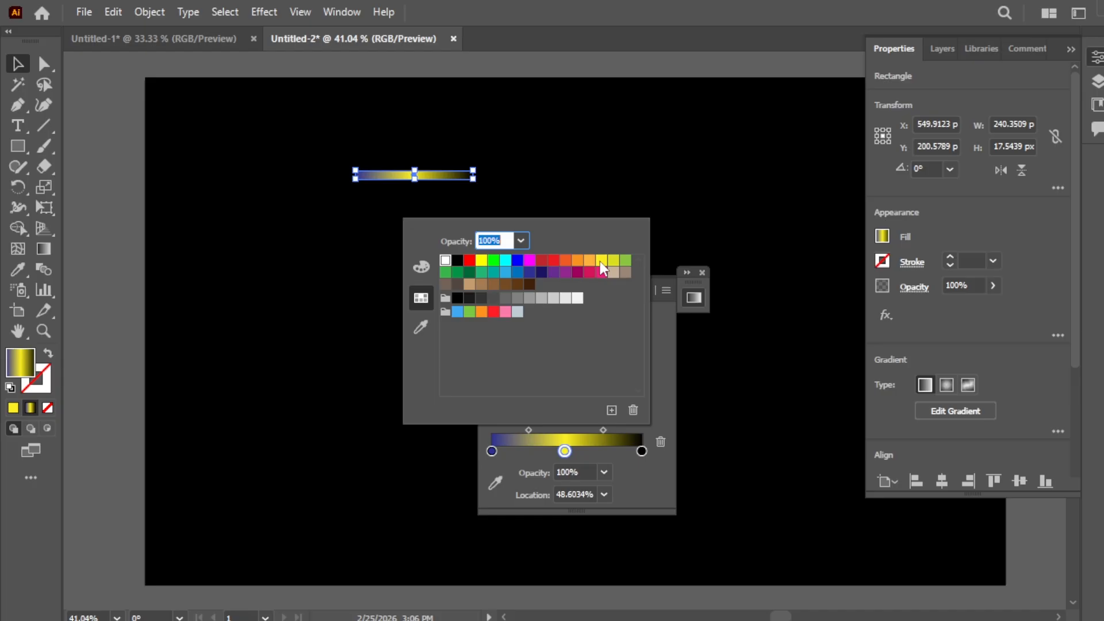
click(642, 452)
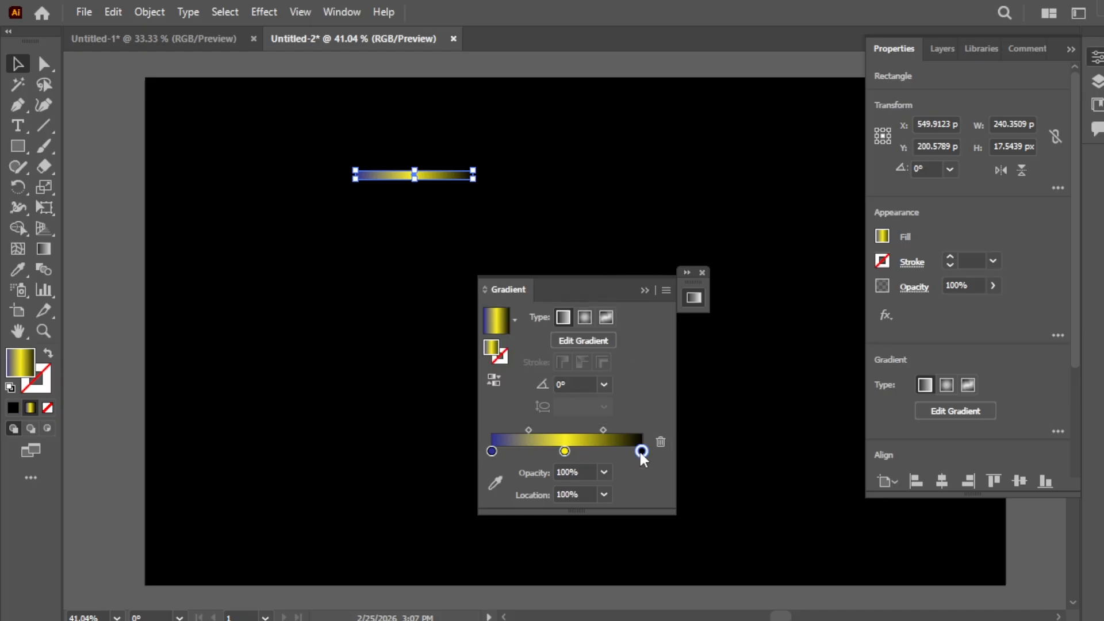
double_click(641, 452)
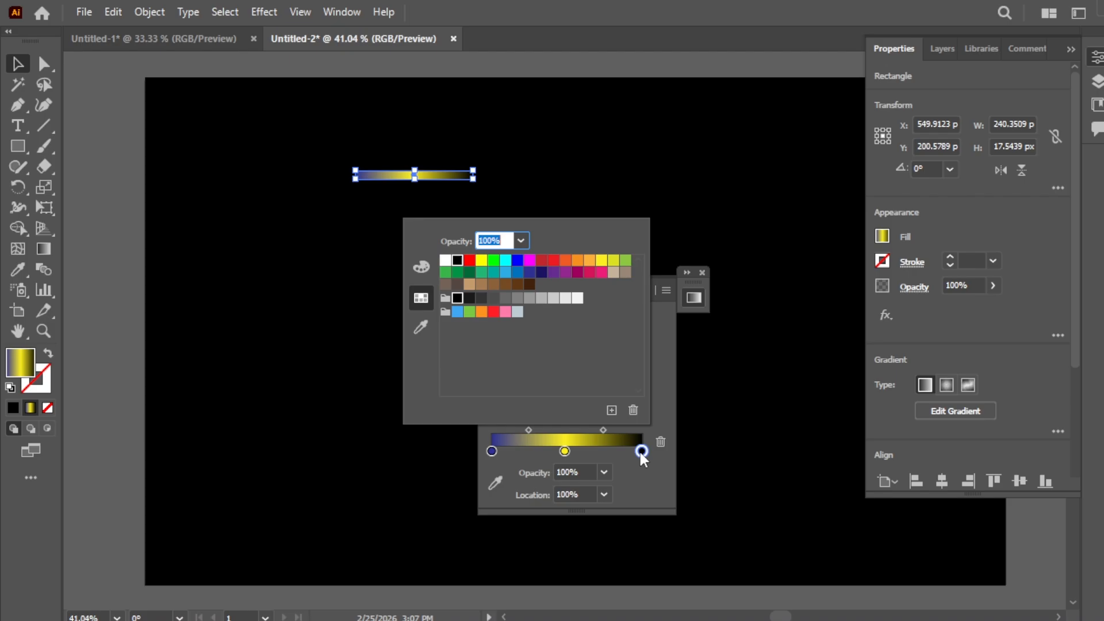
click(530, 275)
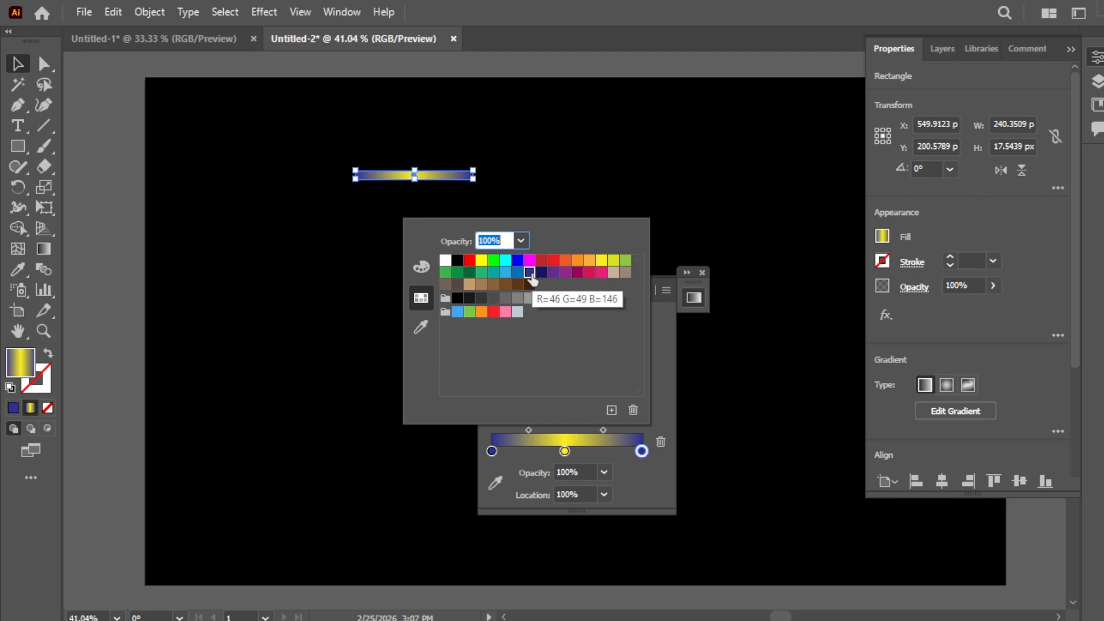
click(699, 436)
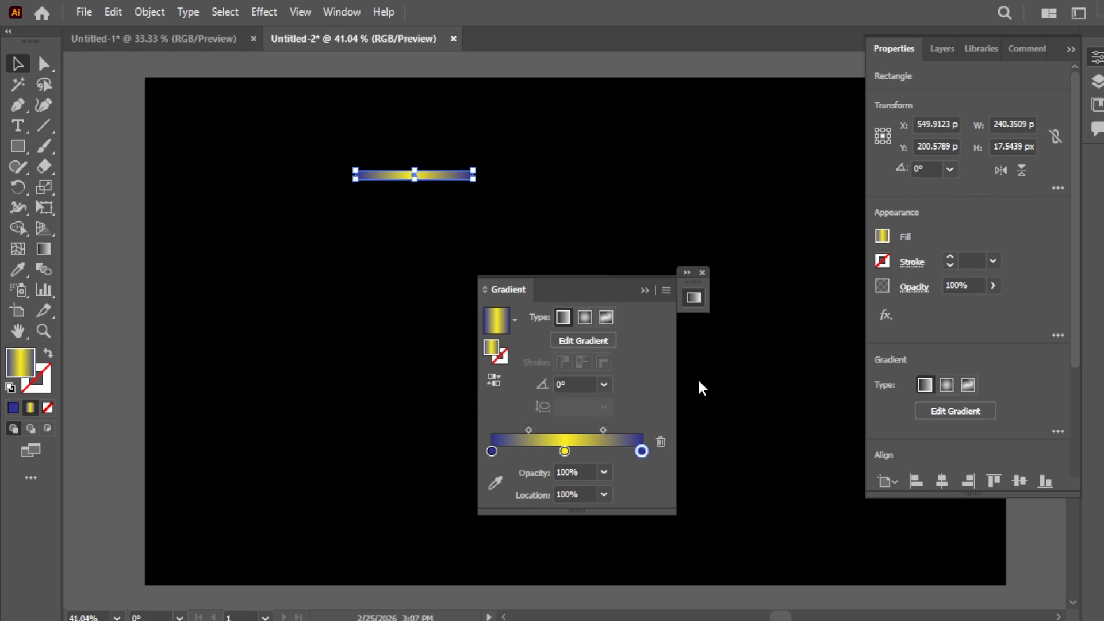
click(637, 287)
click(701, 274)
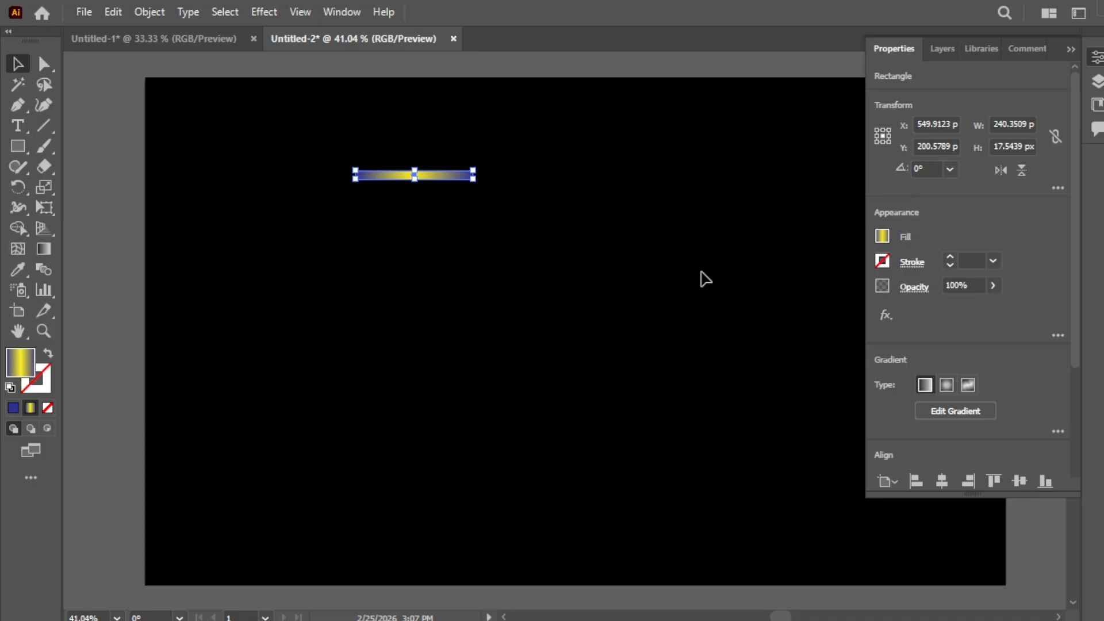
Copy the gradient bar just below itself, repeat the copy once, and group the three bars.
drag(447, 177, 446, 191)
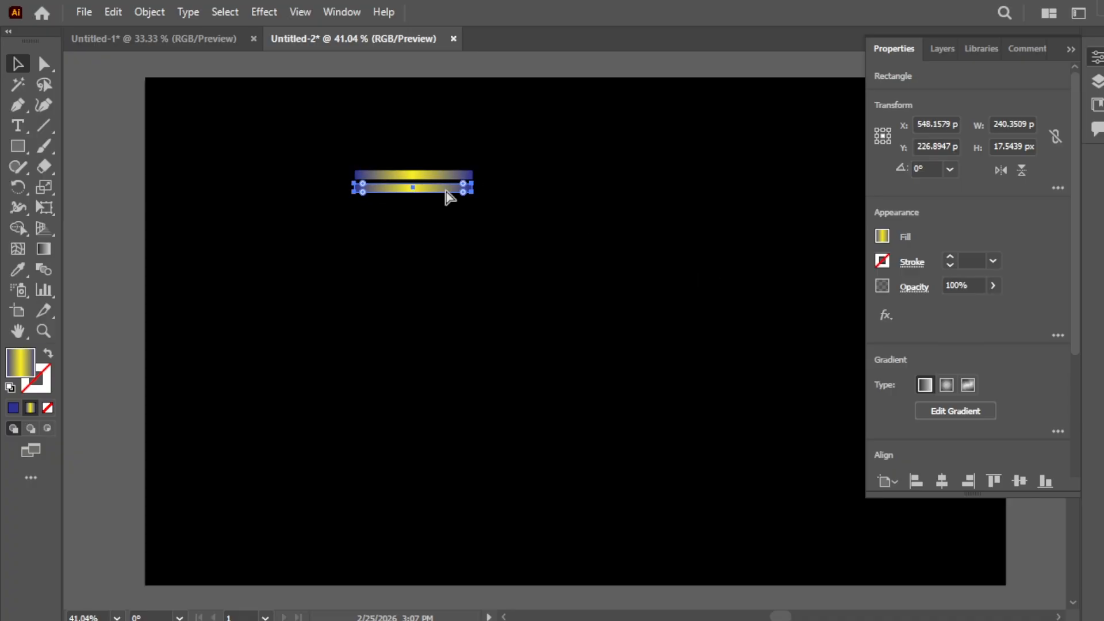
key(ctrl+d)
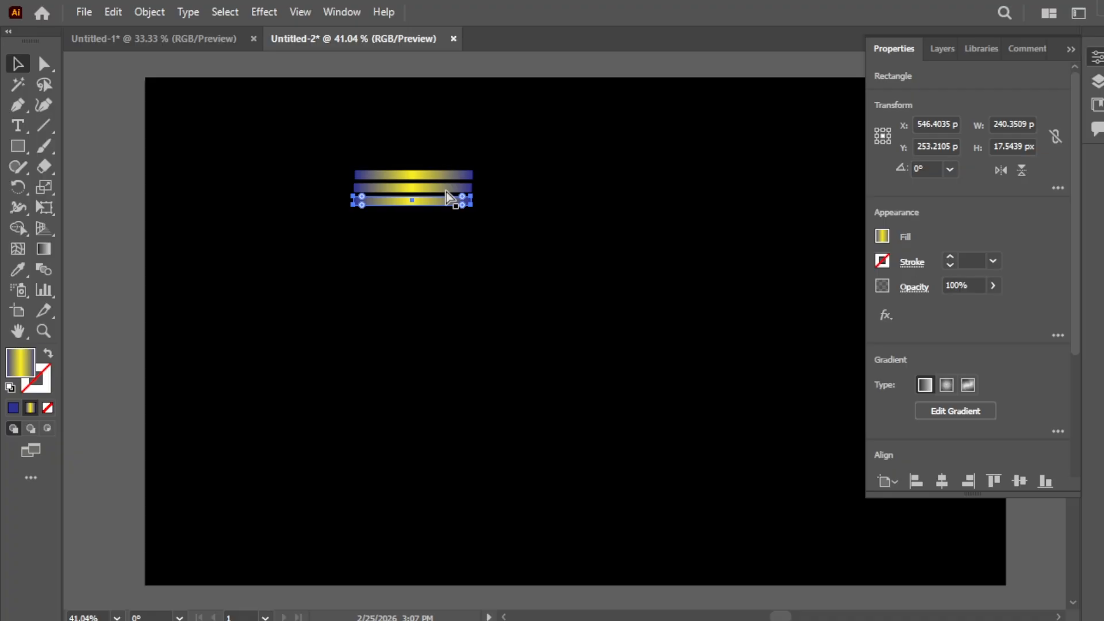
drag(329, 153, 403, 251)
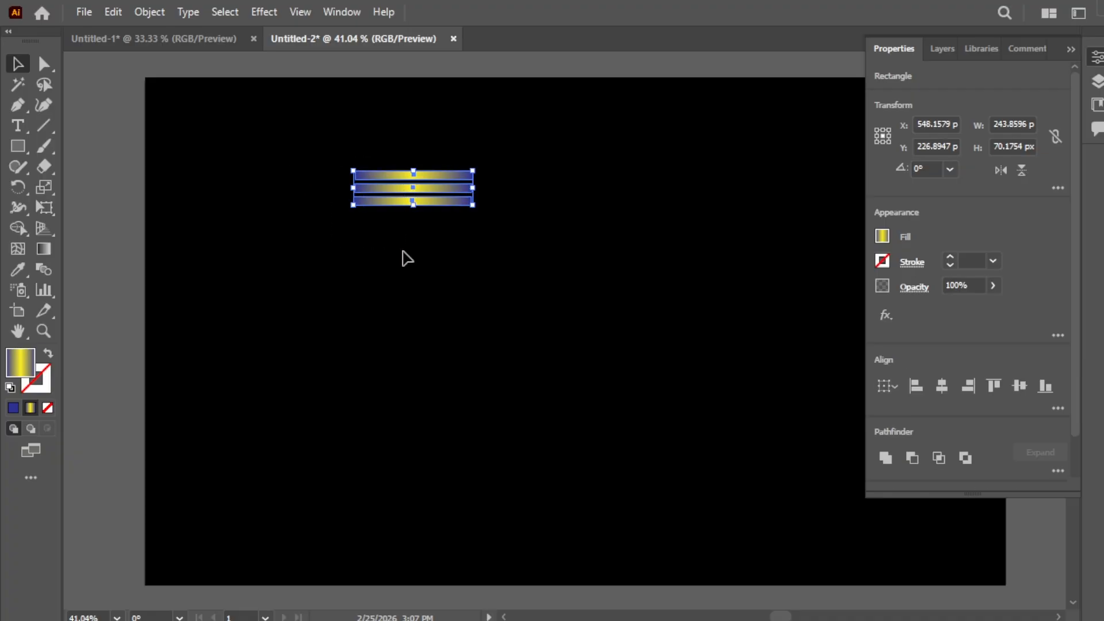
key(ctrl+g)
right_click(439, 201)
click(341, 209)
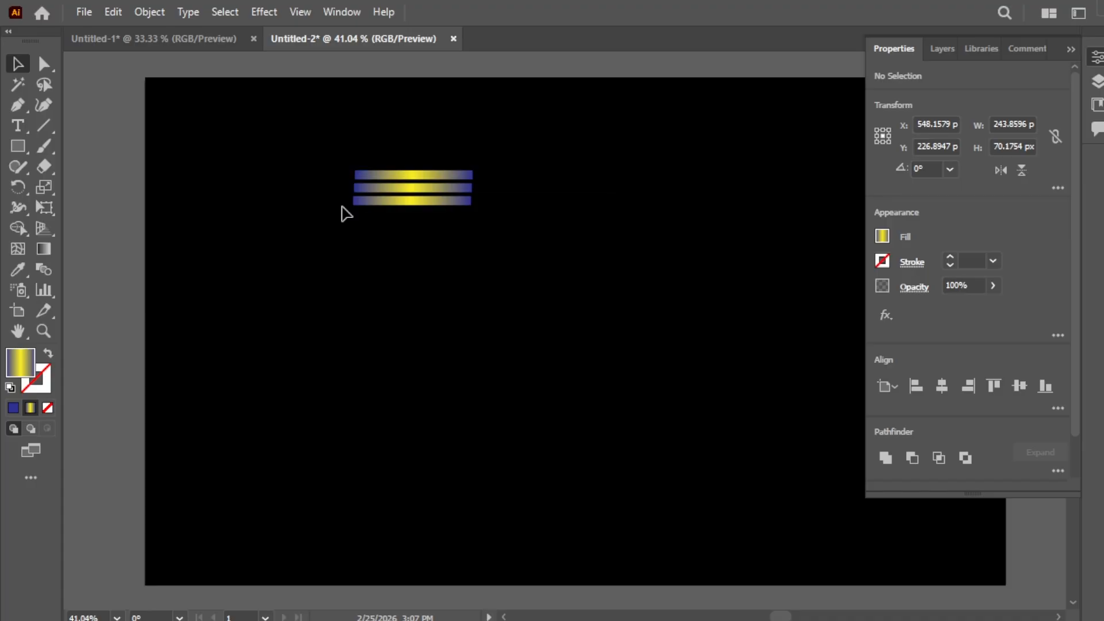
Rotate the group of three bars to about 61° and move it slightly down and to the left.
click(365, 203)
drag(345, 212, 399, 257)
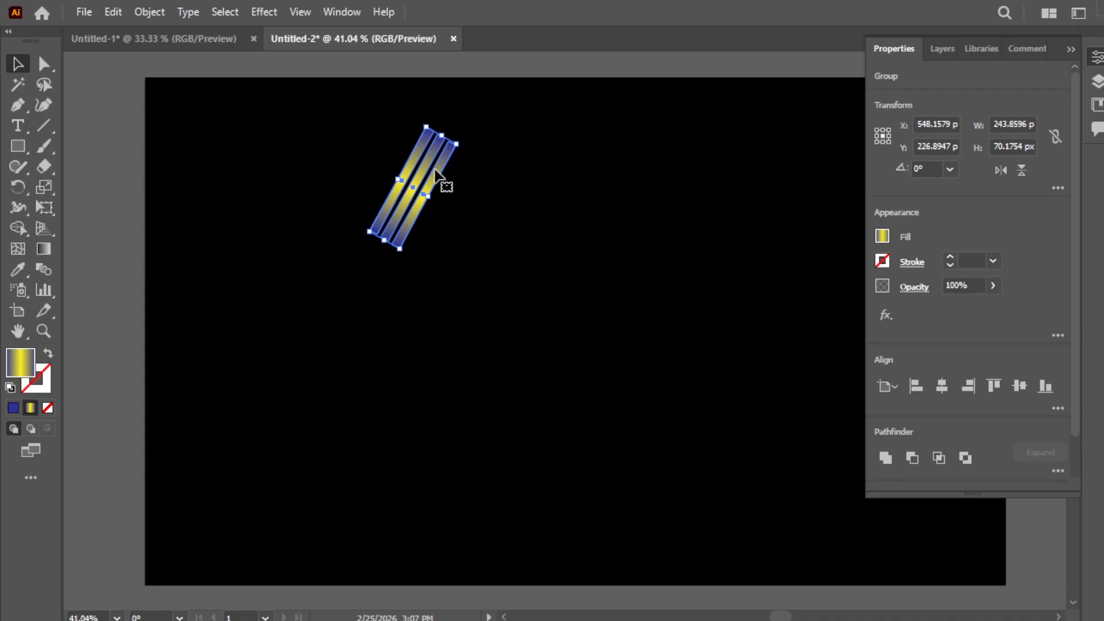
drag(413, 156, 398, 229)
right_click(397, 226)
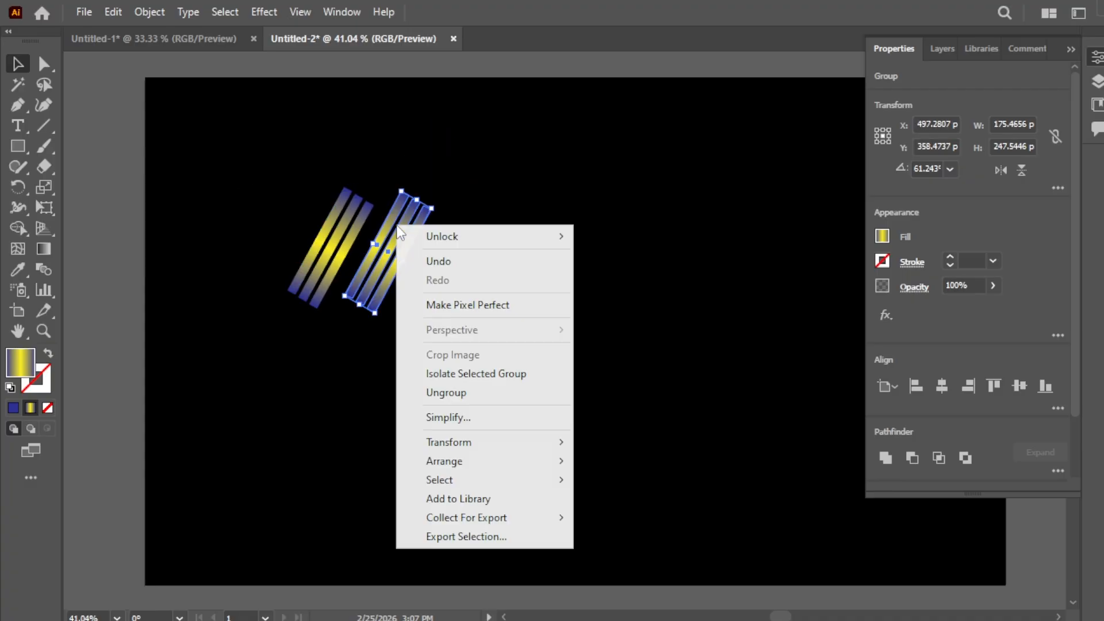
mouse_move(498, 450)
click(622, 502)
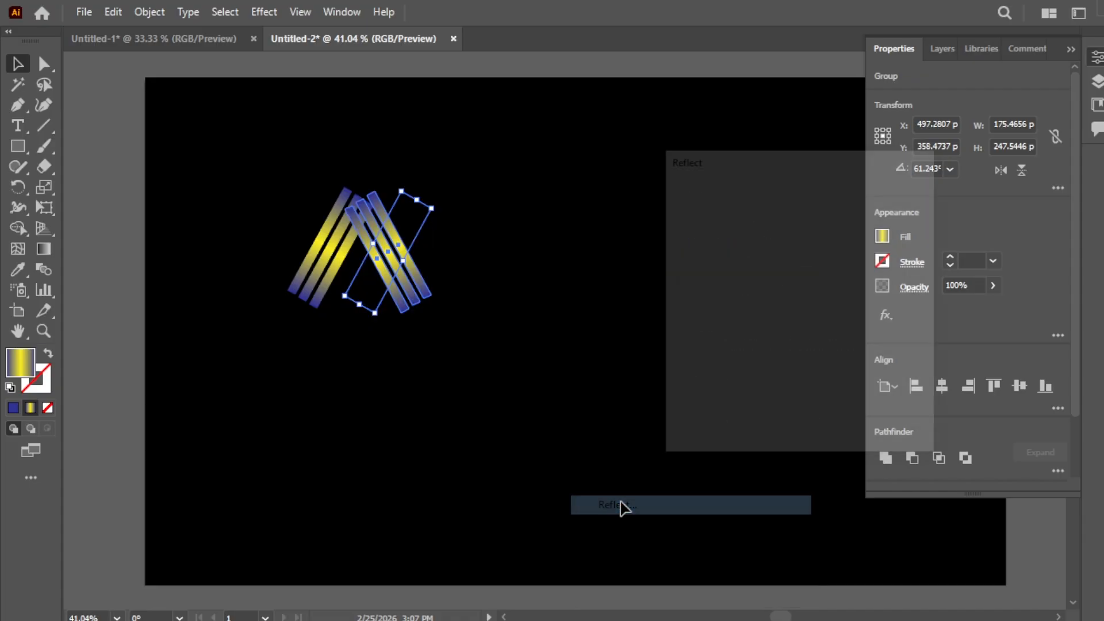
Scale the tilted bar group down to about 70 px wide and 99 px high.
click(333, 232)
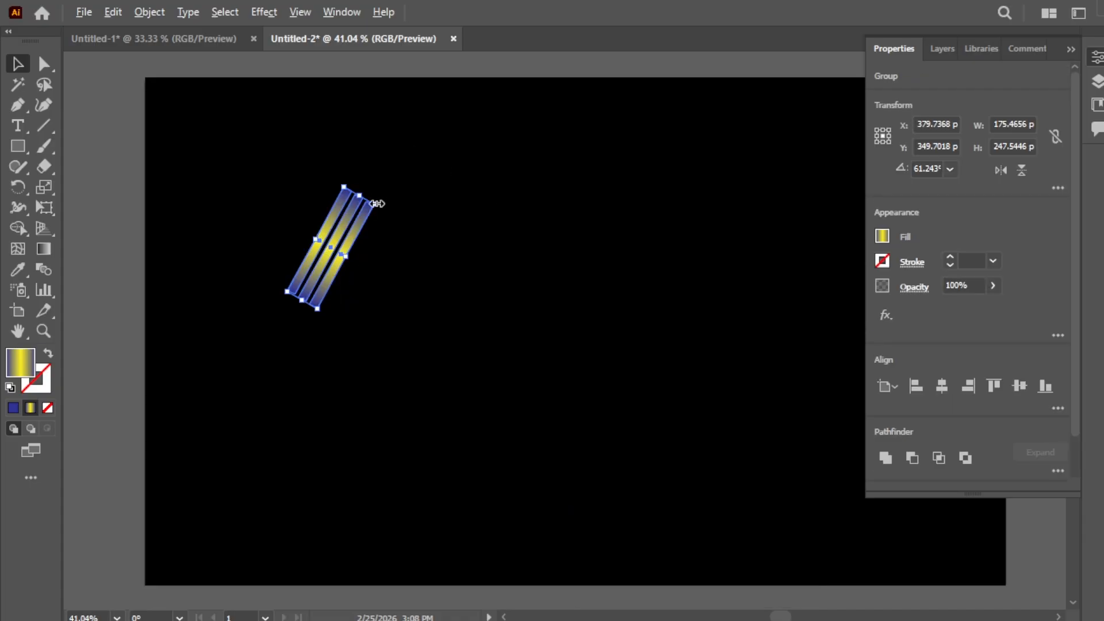
drag(376, 204, 374, 246)
Repeat copies of the tilted bar group to the right until there are four, align their vertical centers and group them.
click(414, 227)
key(ctrl+d)
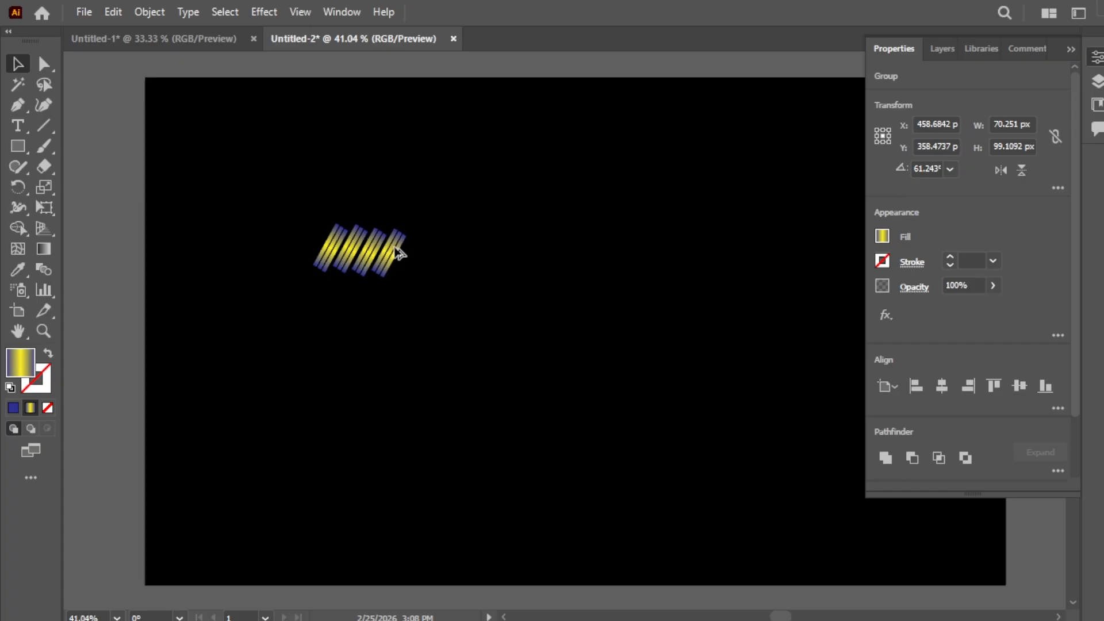
key(ctrl+d)
drag(305, 247, 429, 262)
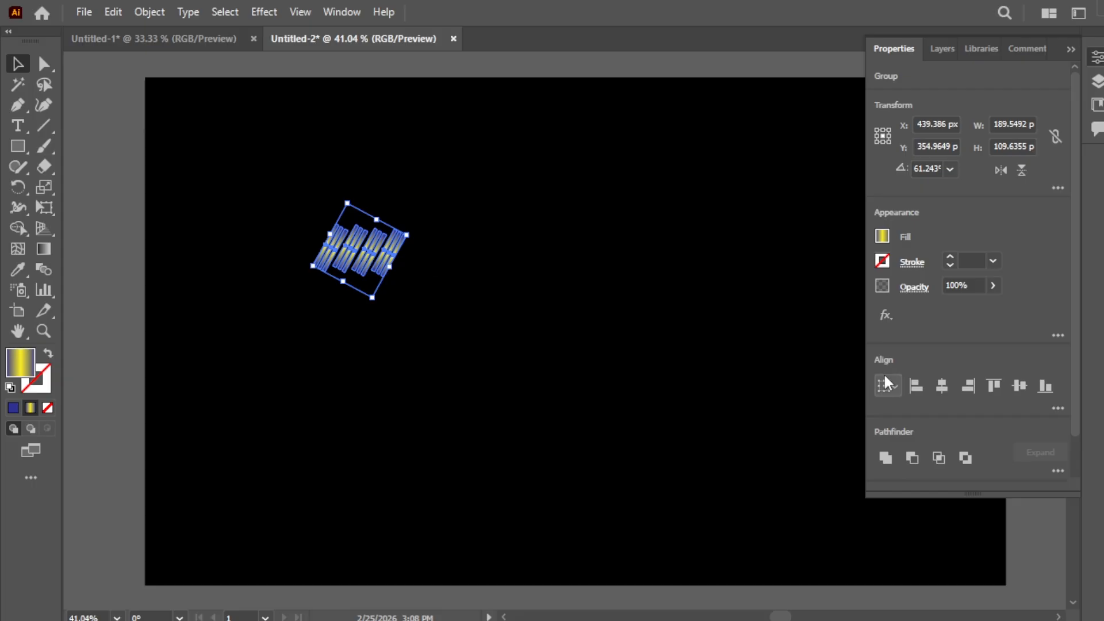
click(1019, 386)
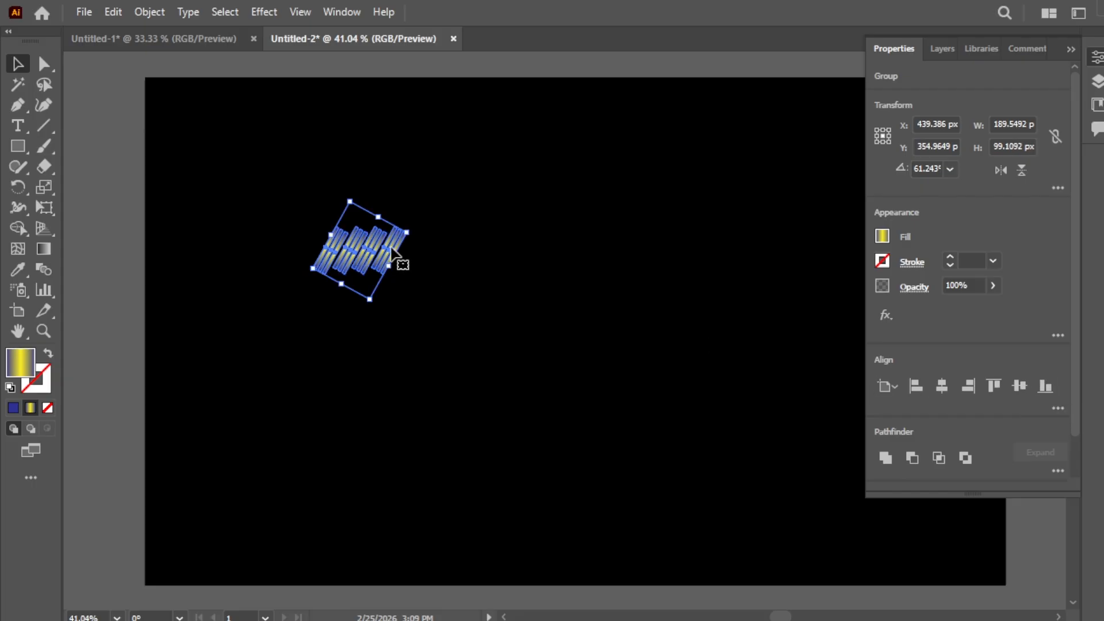
Move the row of four to the artboard's upper-left corner and repeat copies rightward until the row spans the full width.
drag(391, 250, 306, 106)
key(ctrl+d)
key(ctrl+d)
key(ctrl+d)
key(ctrl+d)
key(ctrl+d)
key(ctrl+d)
key(ctrl+d)
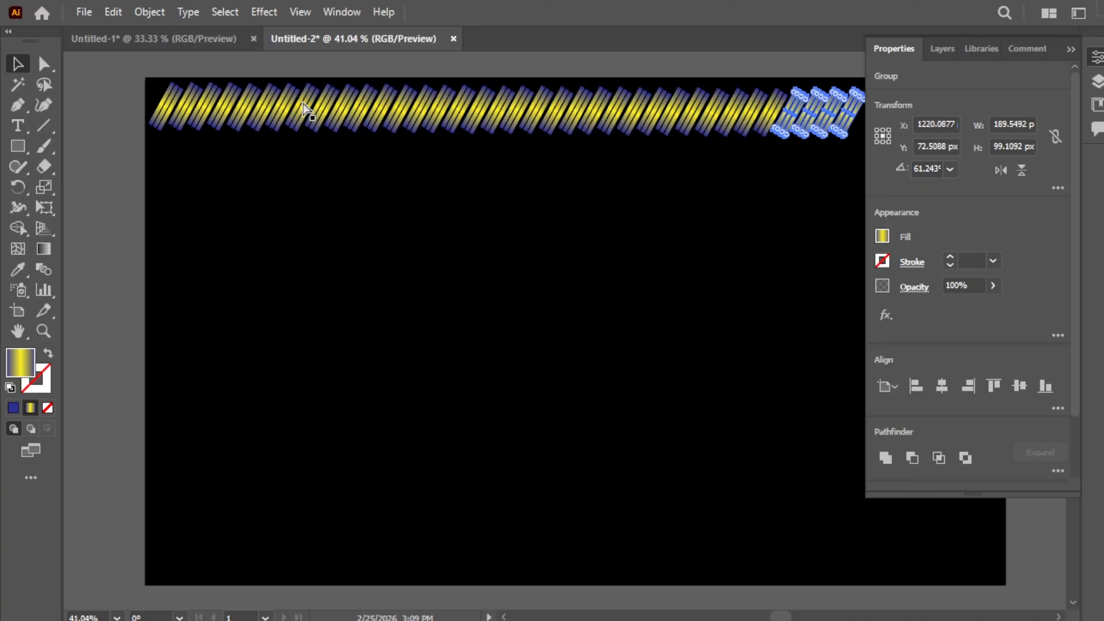
key(ctrl+d)
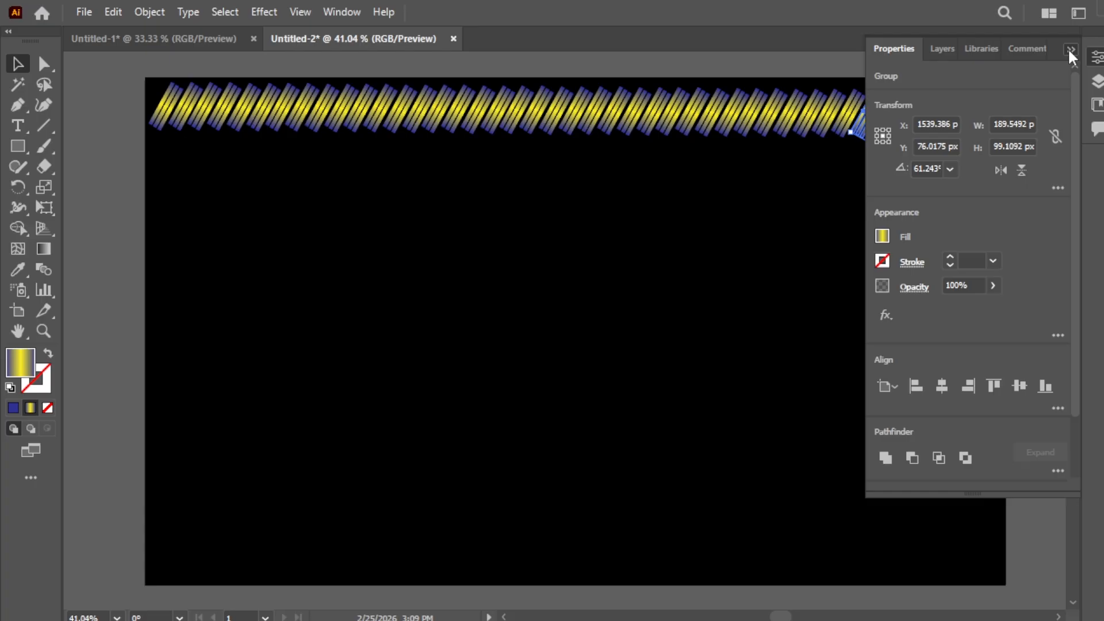
click(1069, 49)
key(ctrl+d)
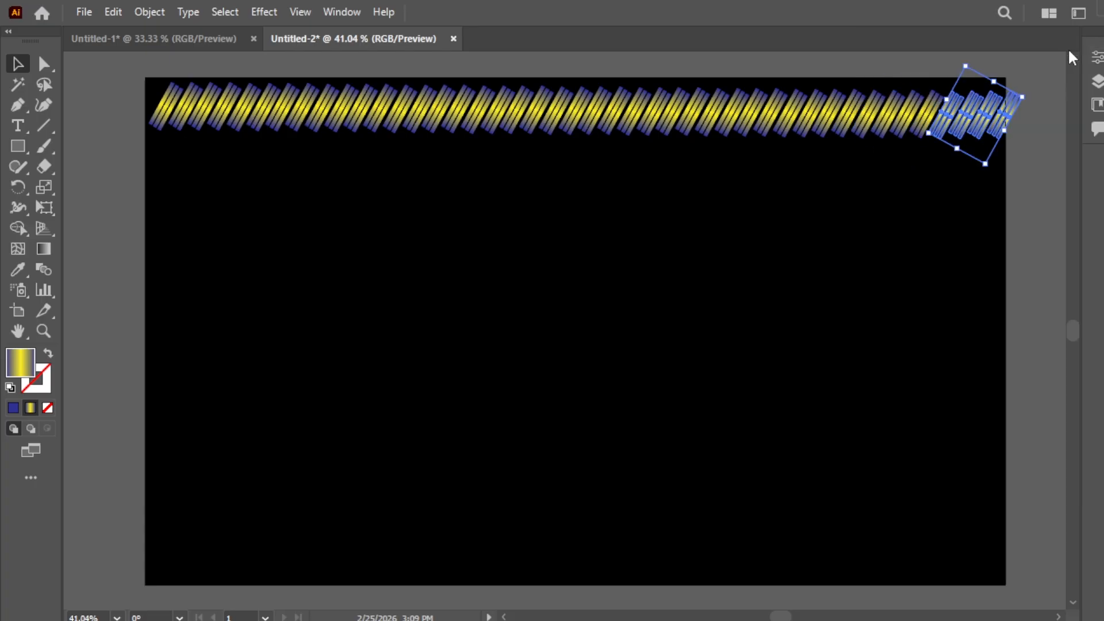
Select all the tilted bar groups in the row across the artboard's upper edge and align their vertical centers.
drag(1046, 111, 418, 156)
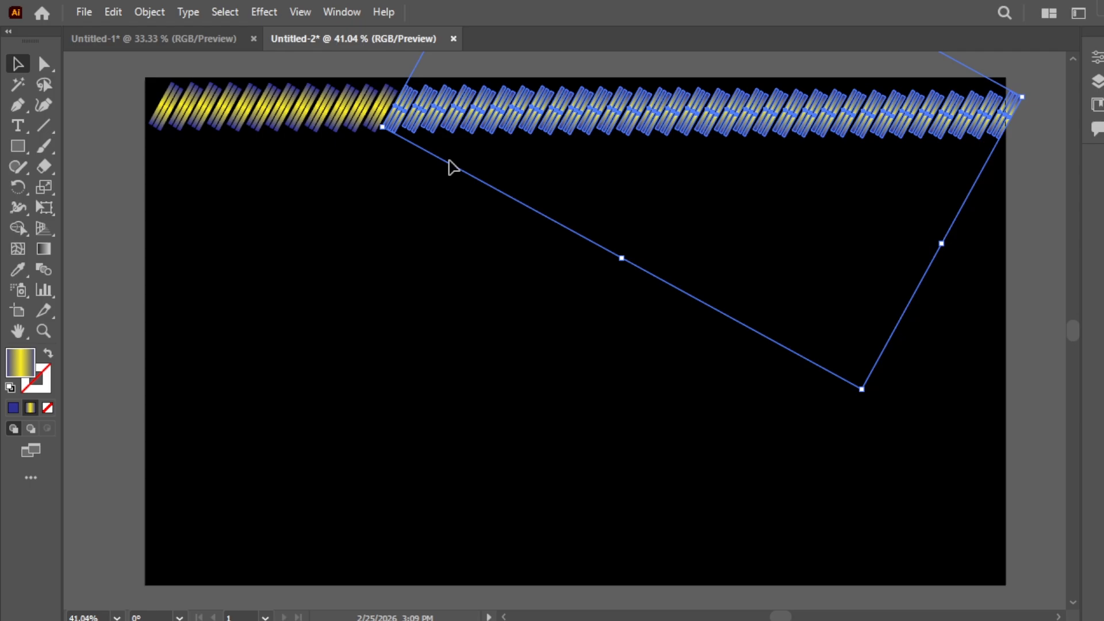
drag(125, 104, 842, 77)
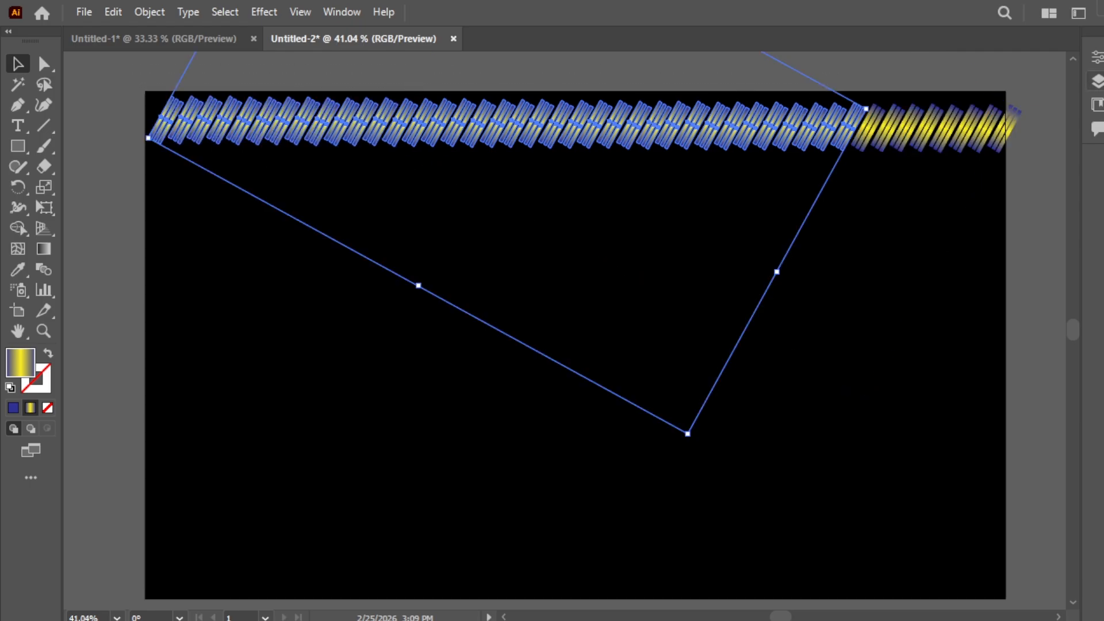
drag(1037, 117, 78, 145)
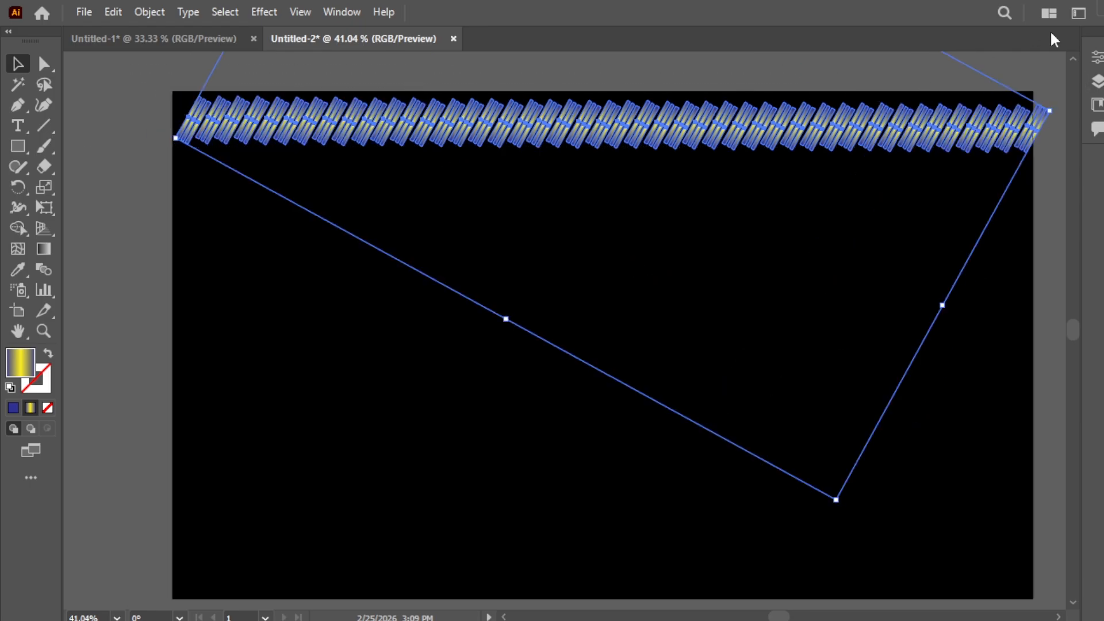
click(1097, 57)
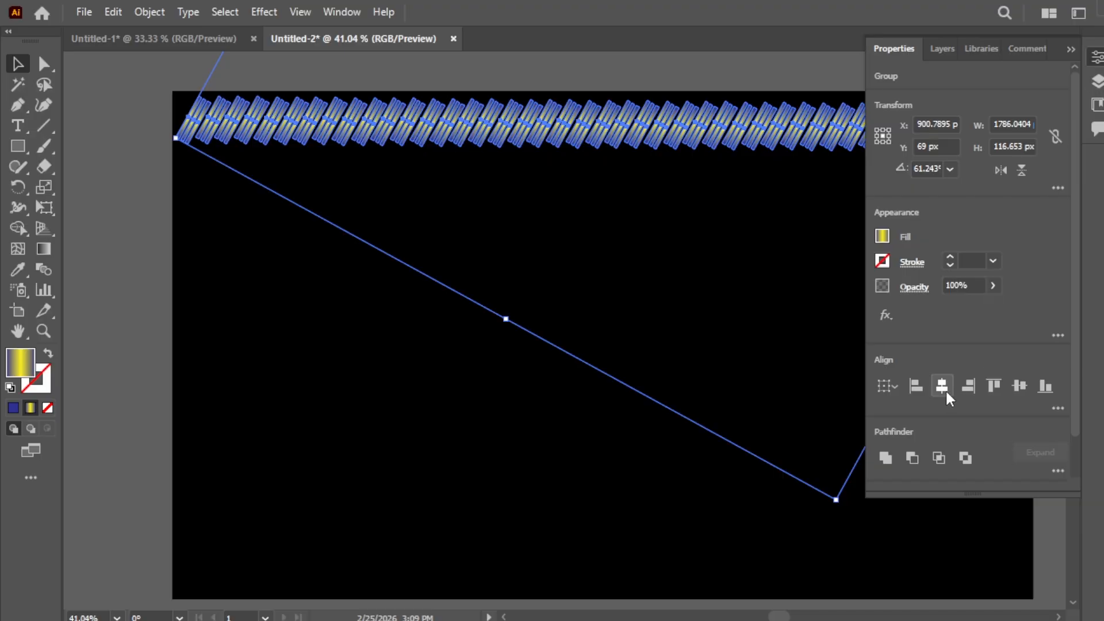
click(1018, 386)
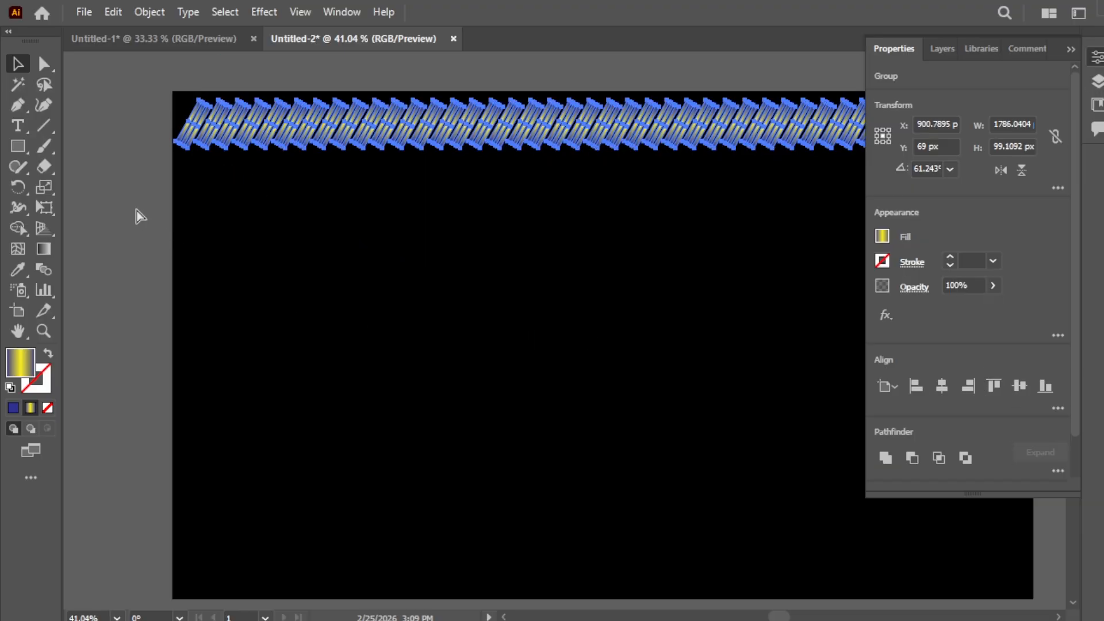
click(129, 164)
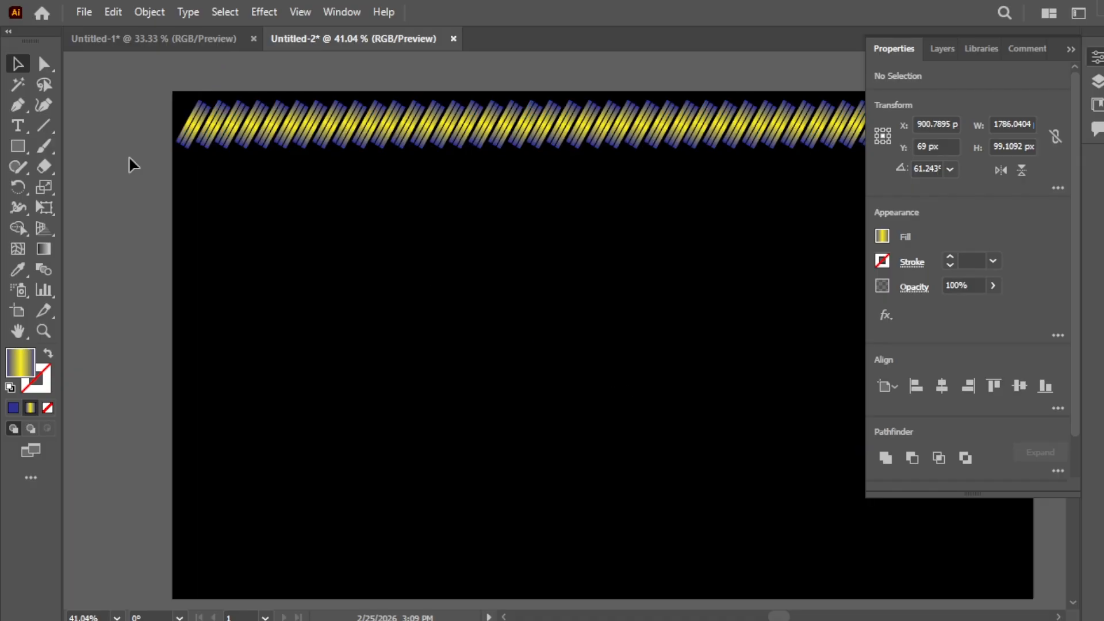
Duplicate the aligned tilted-bar row directly below itself, shifted slightly left, and repeat the copies down to the artboard's lower edge.
click(363, 145)
click(1069, 47)
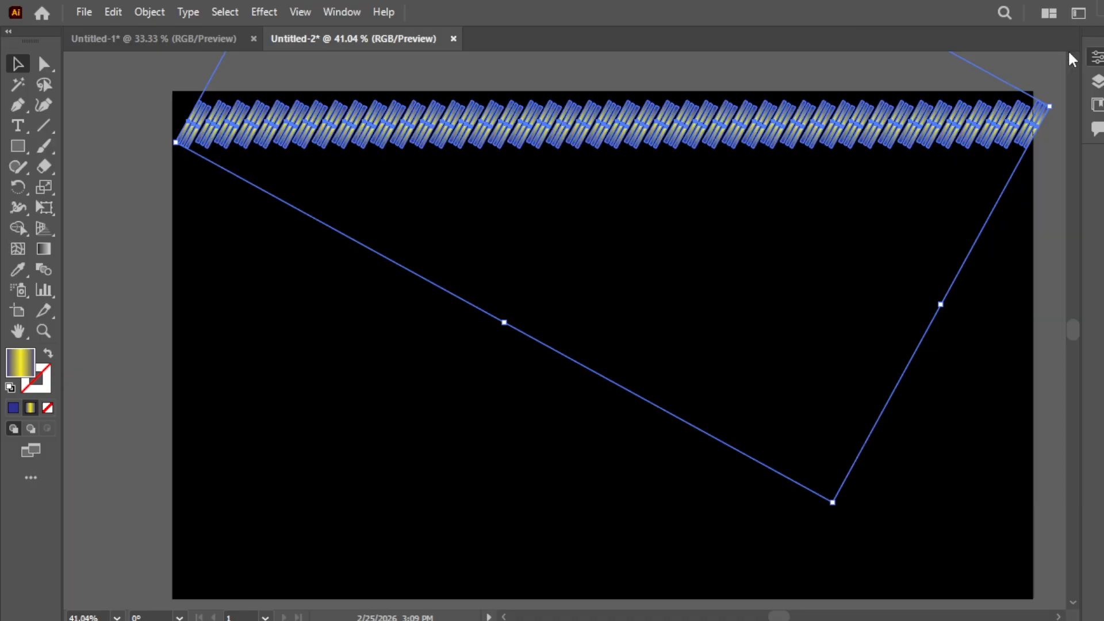
drag(767, 135, 757, 175)
key(ctrl+d)
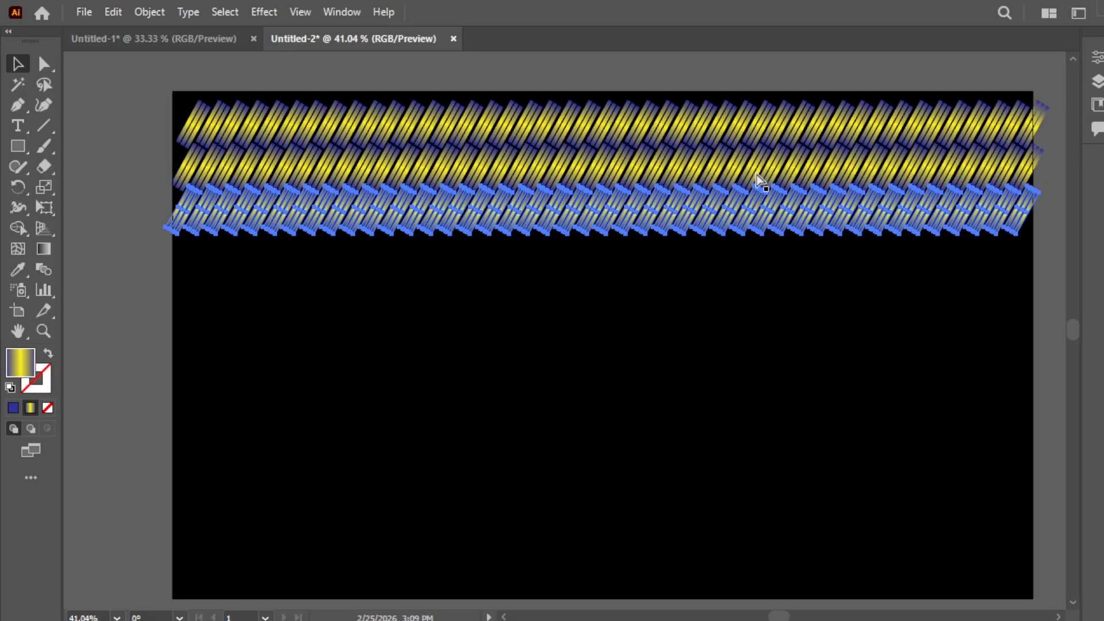
key(ctrl+d)
key(ctrl+d)
key(ctrl+d)
key(ctrl+d)
key(ctrl+d)
key(ctrl+d)
key(ctrl+d)
key(ctrl+d)
key(ctrl+d)
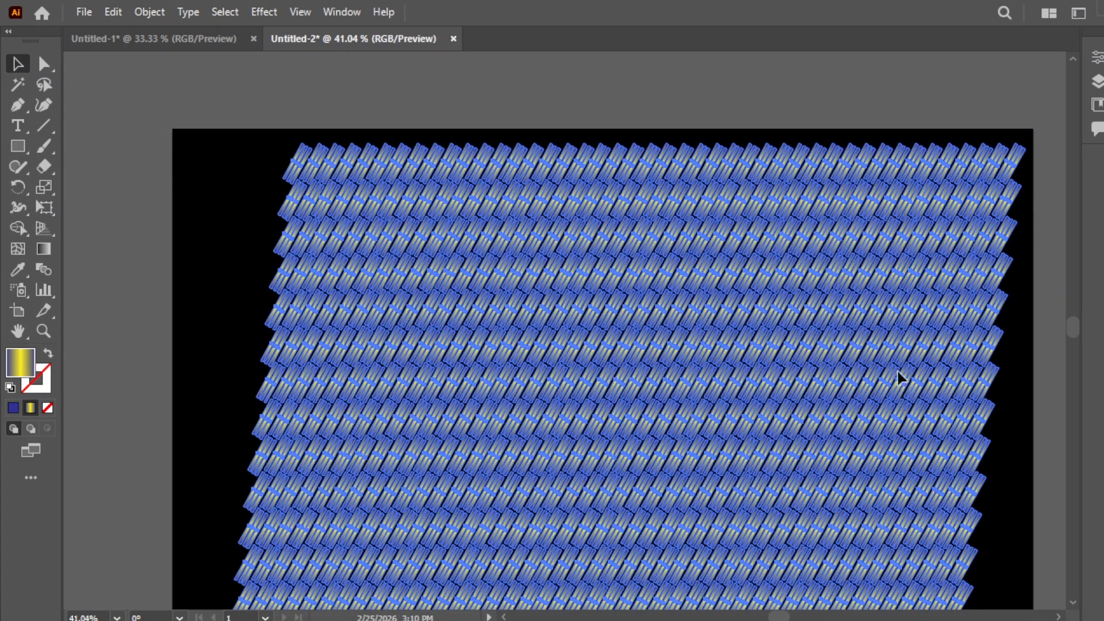
Move the whole tilted-bar pattern slightly up and left so it meets the artboard's upper edge, and deselect it.
drag(898, 372, 895, 366)
click(1054, 368)
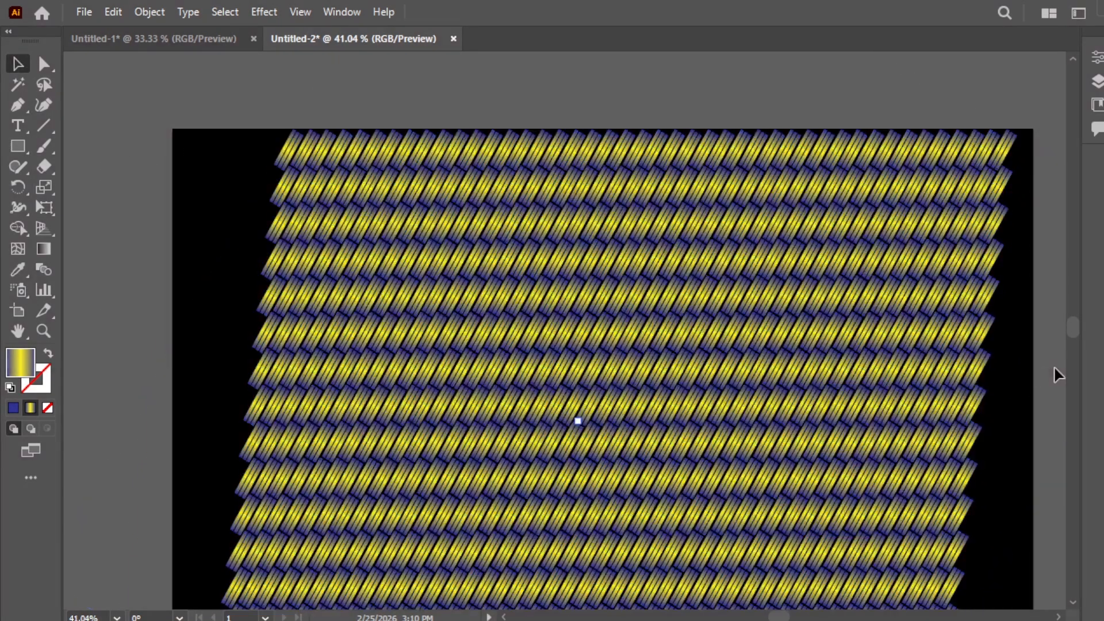
drag(1077, 324, 1075, 327)
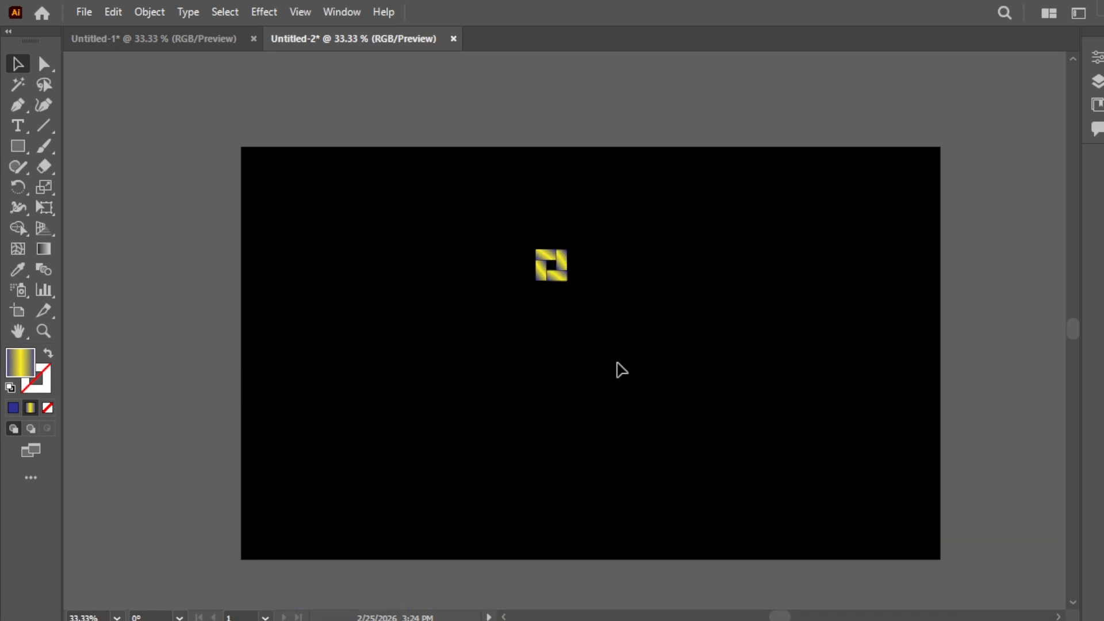
Select the four gradient pieces of the small pinwheel square and group them.
drag(511, 232, 650, 352)
drag(510, 231, 586, 296)
right_click(548, 270)
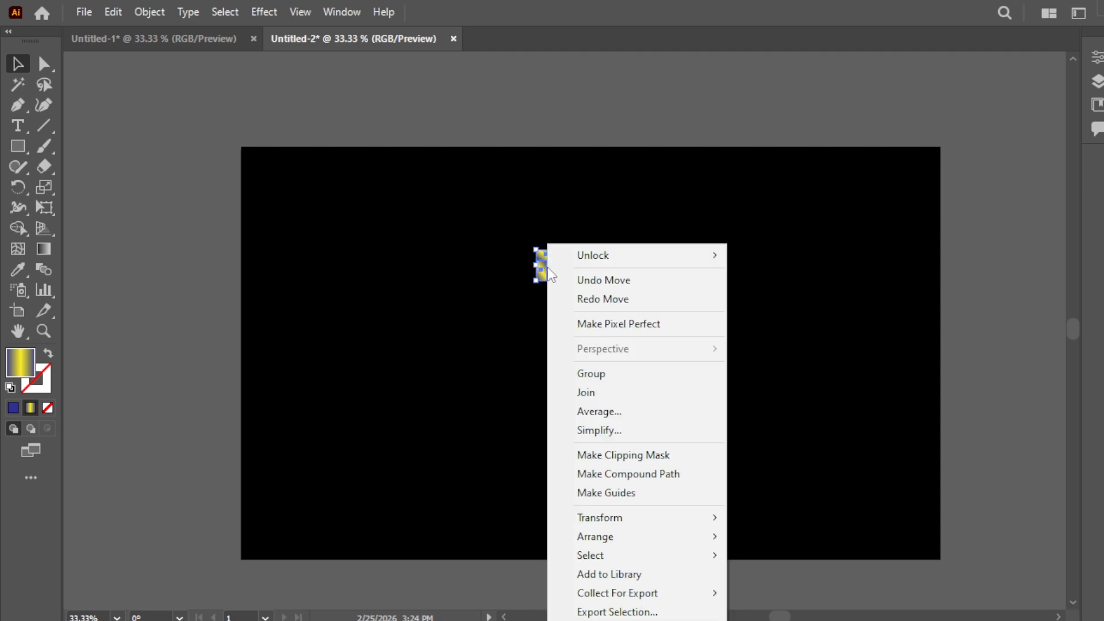
click(598, 393)
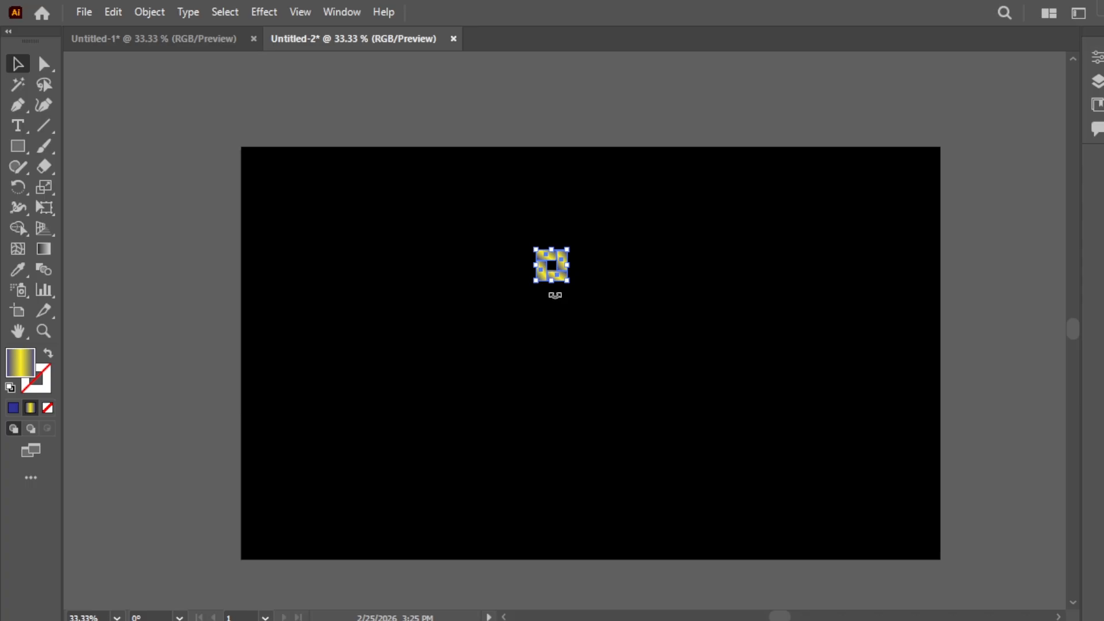
Place a copy of the pinwheel square in the artboard's upper-left corner and delete the original square.
click(564, 317)
drag(554, 278, 267, 180)
click(560, 263)
drag(549, 261, 306, 167)
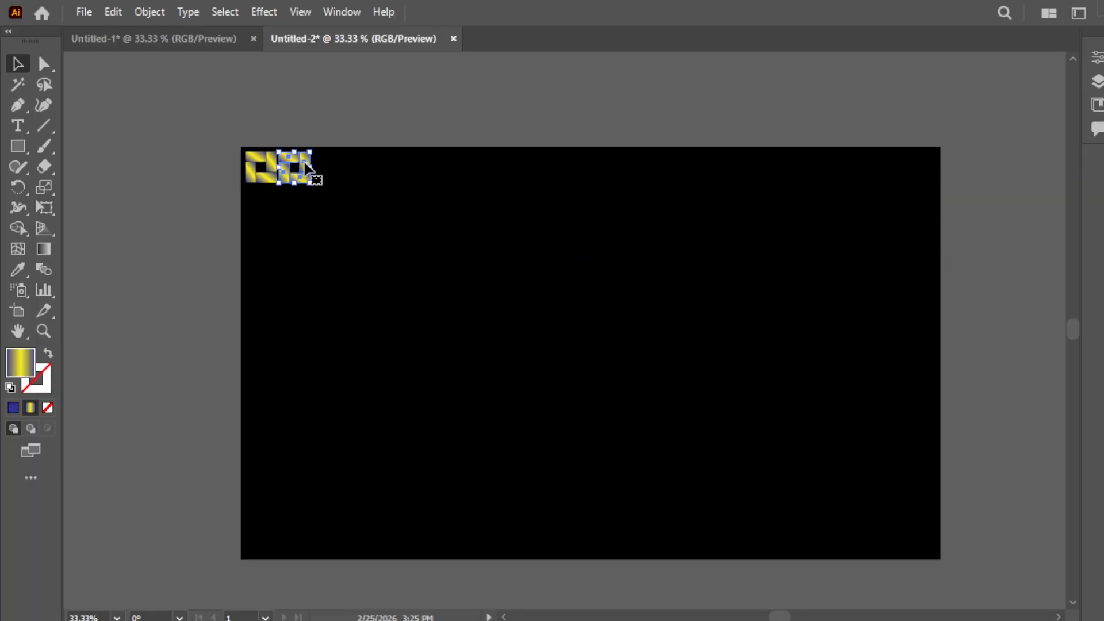
key(Delete)
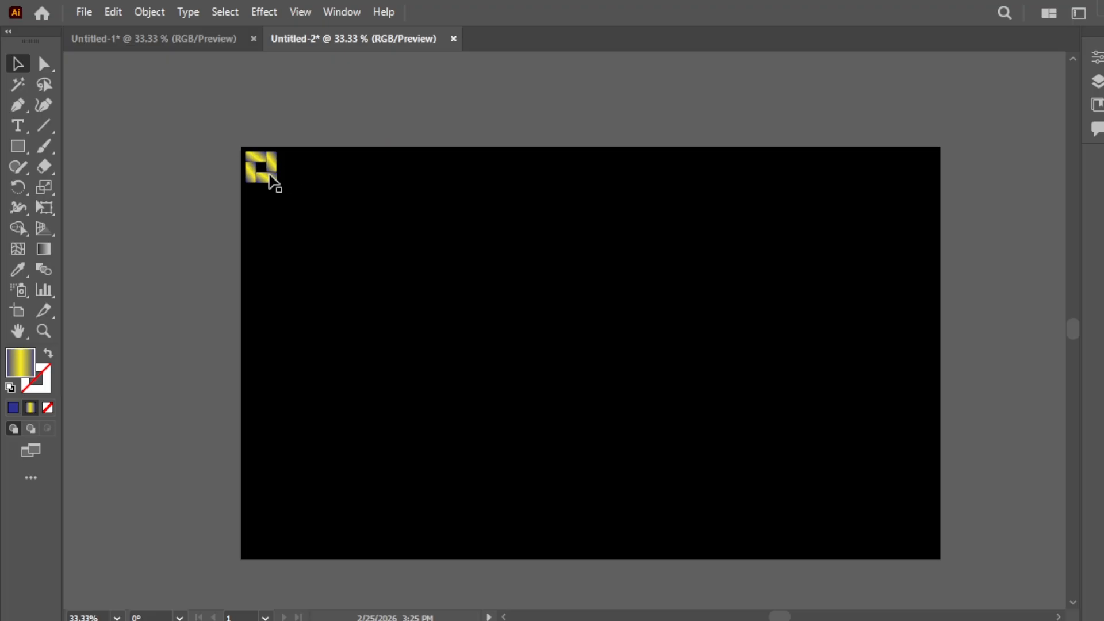
Duplicate the pinwheel square to the right with a narrow gap and repeat the copies until the row spans the artboard's full width.
drag(270, 176, 305, 176)
click(308, 181)
key(ctrl+d)
key(ctrl+d)
key(ctrl+d)
key(ctrl+d)
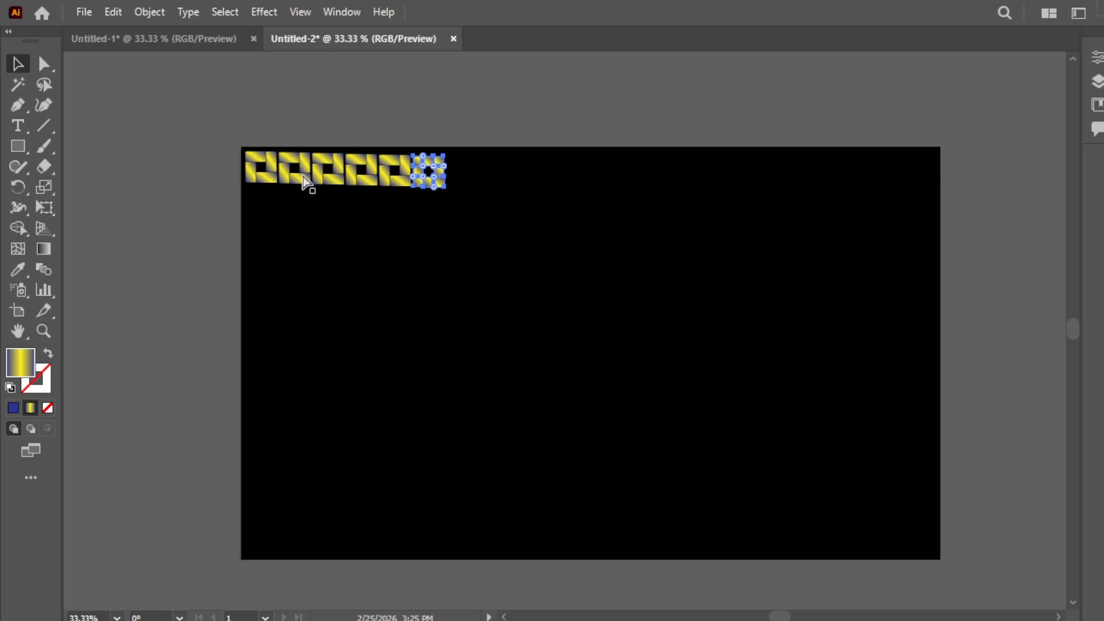
key(ctrl+d)
key(ctrl+d)
key(ctrl+d)
key(ctrl+d)
key(ctrl+d)
key(ctrl+d)
key(ctrl+d)
key(ctrl+d)
key(ctrl+d)
key(ctrl+d)
key(ctrl+d)
key(ctrl+d)
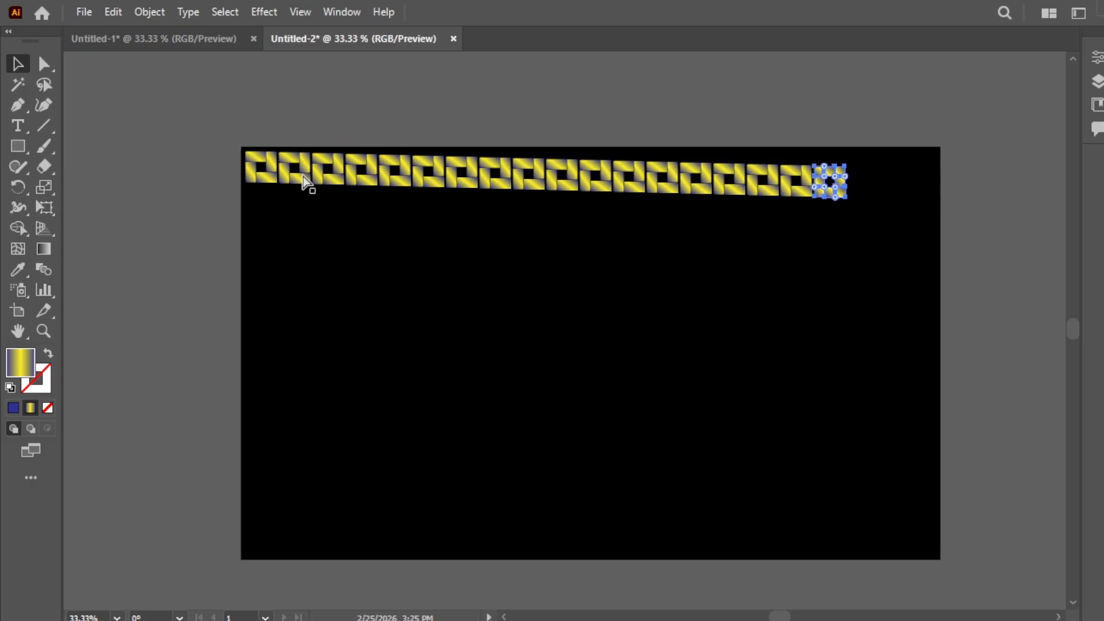
key(ctrl+d)
key(ctrl+d)
key(ctrl+d)
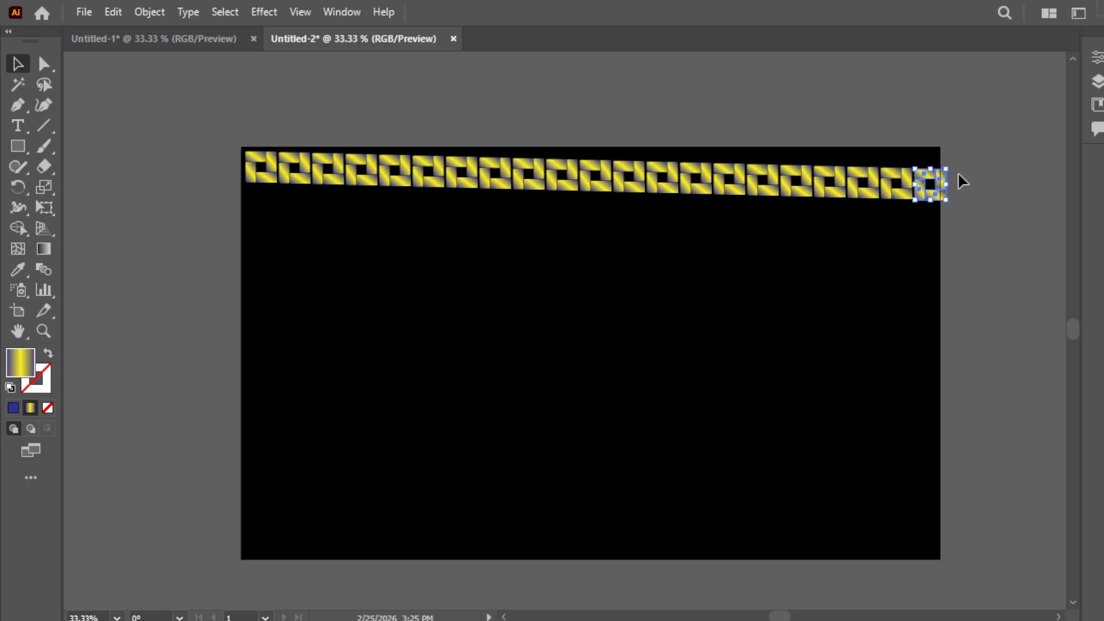
Select every pinwheel square in the row and align their vertical centers.
drag(201, 172, 922, 123)
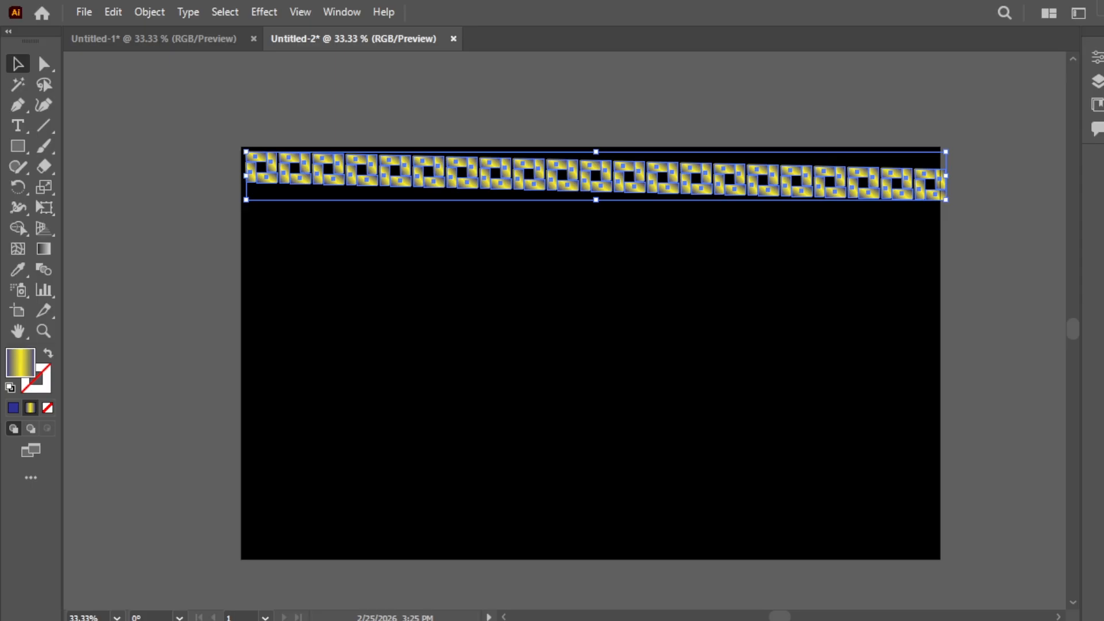
click(1097, 57)
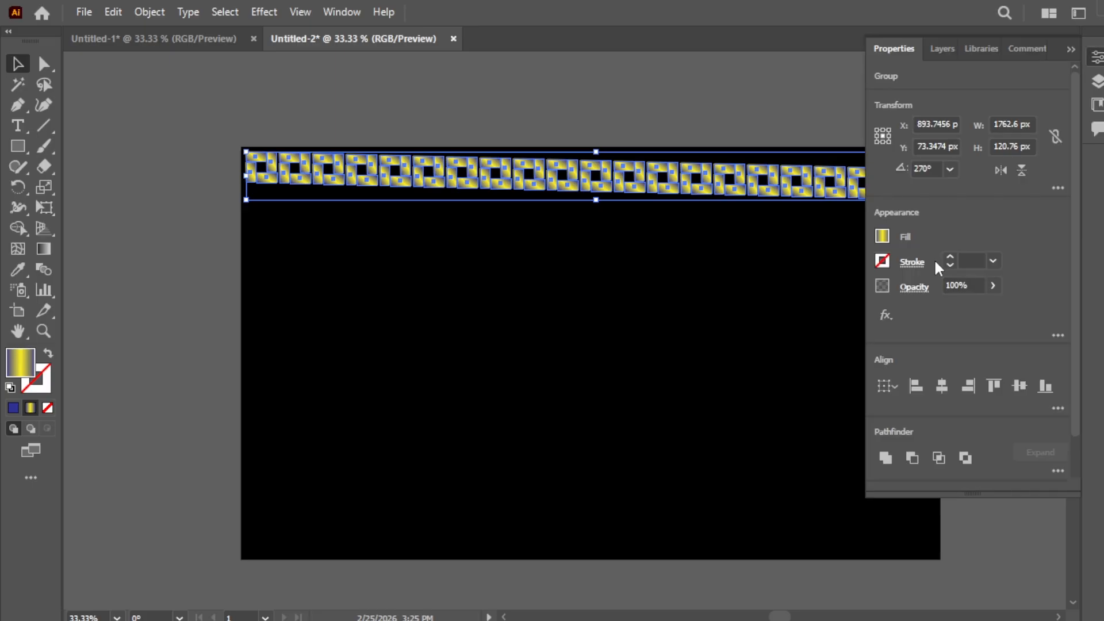
click(1029, 390)
click(662, 172)
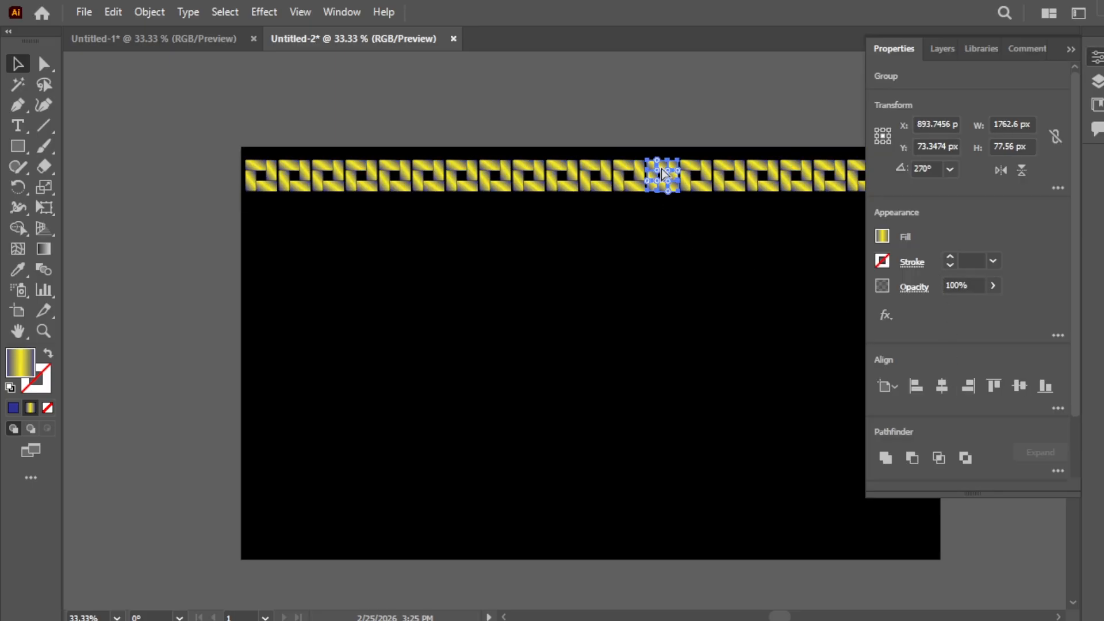
Duplicate the whole row of pinwheel squares directly below itself and repeat the copies down the artboard.
drag(181, 154, 1006, 202)
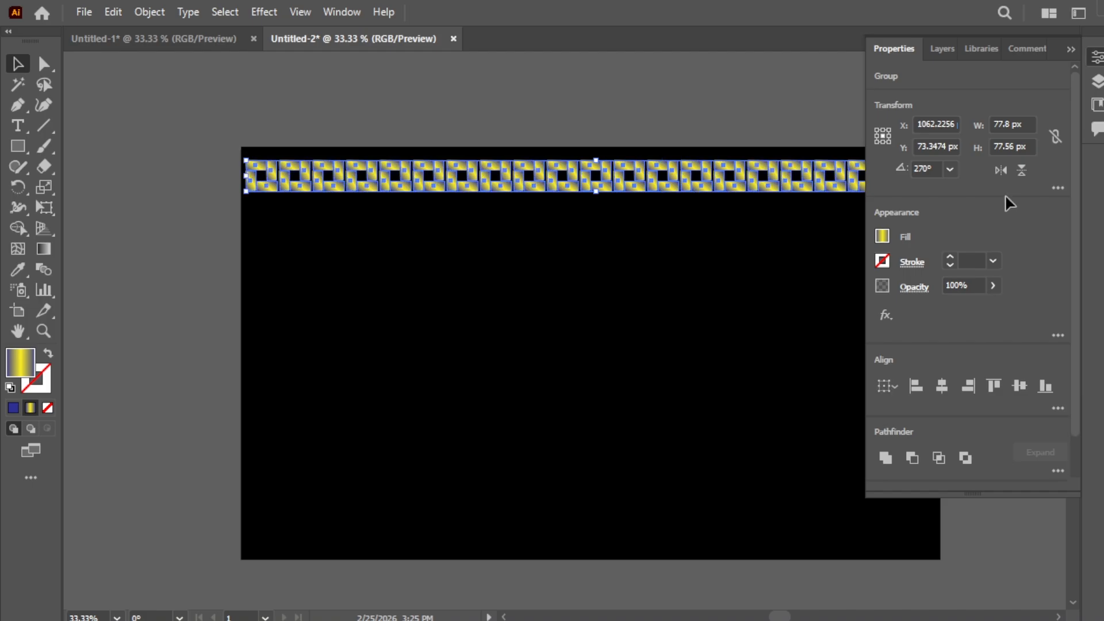
click(1071, 48)
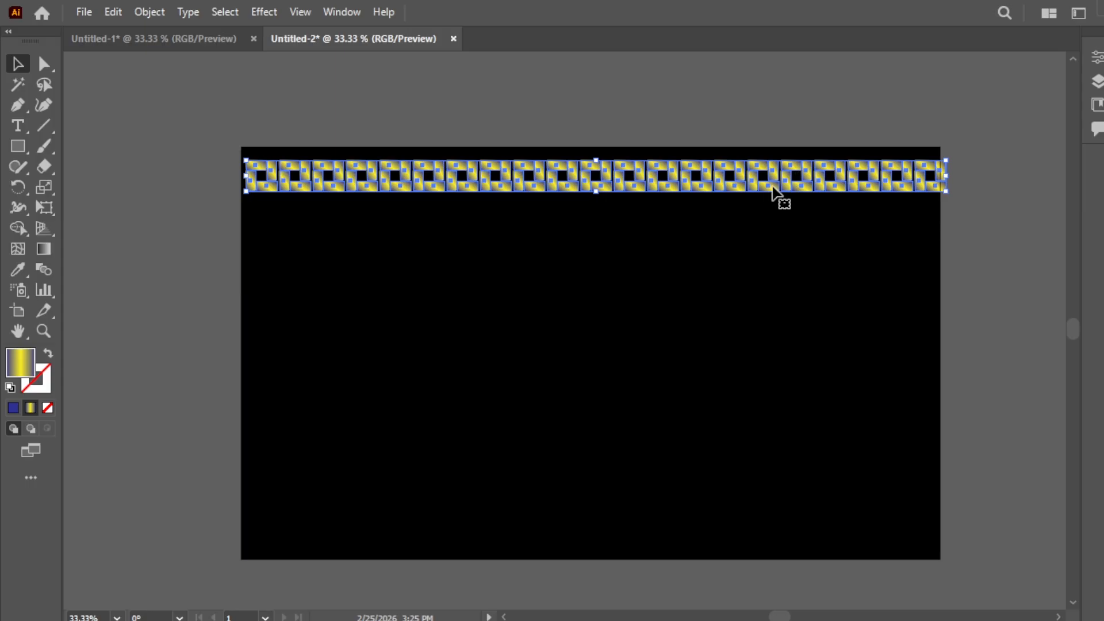
drag(773, 185, 773, 218)
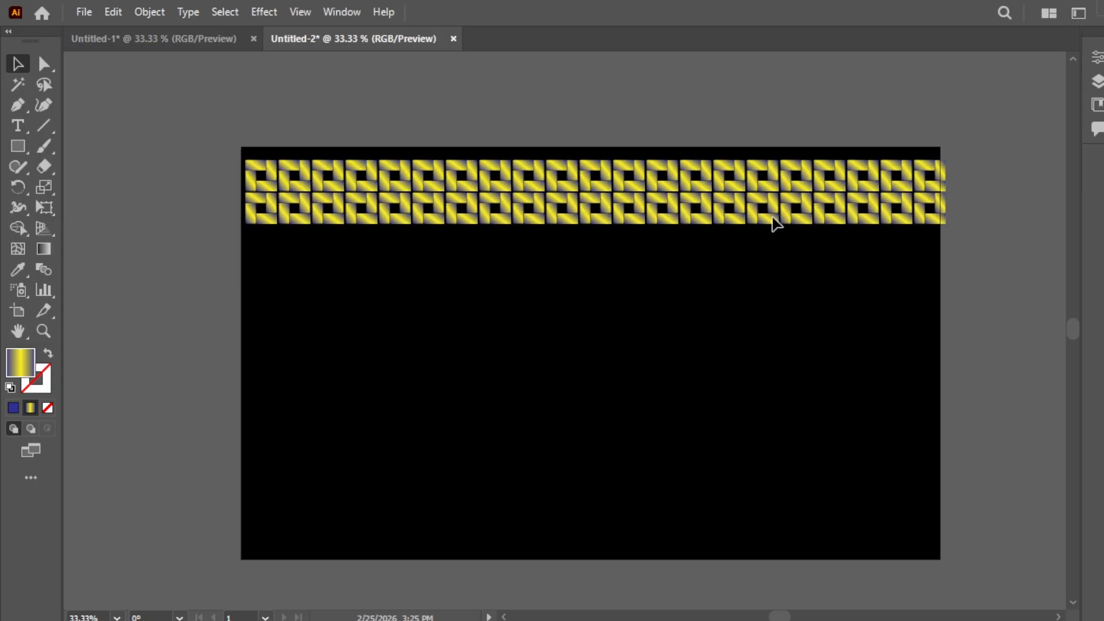
key(ctrl+d)
key(ctrl+d)
key(ctrl+d)
key(ctrl+d)
key(ctrl+d)
key(ctrl+d)
key(ctrl+d)
key(ctrl+d)
key(ctrl+d)
key(ctrl+d)
key(ctrl+d)
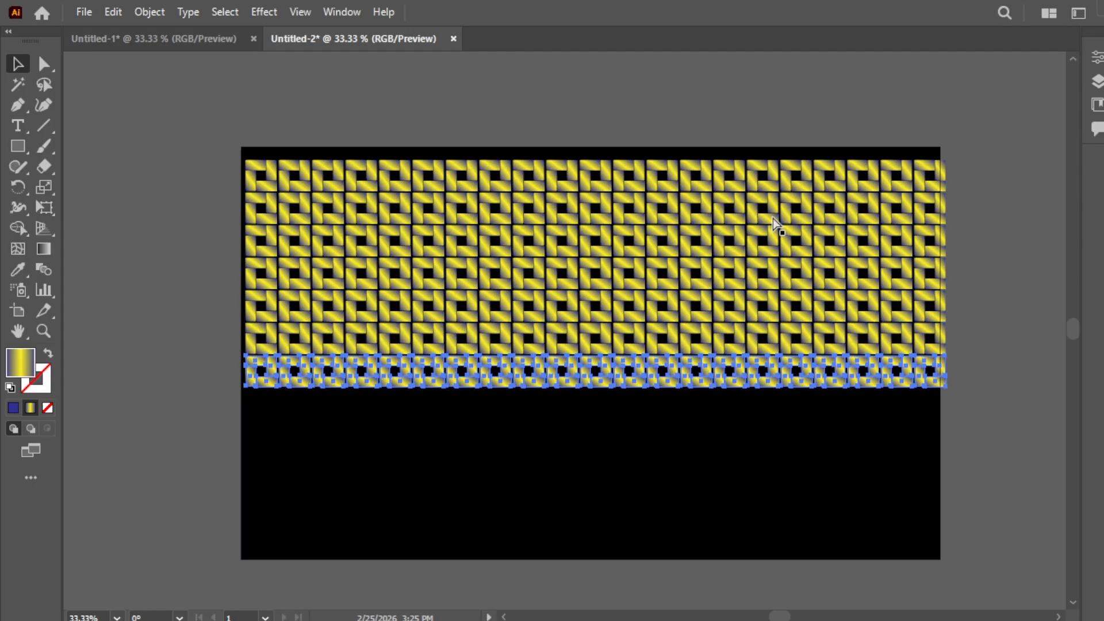